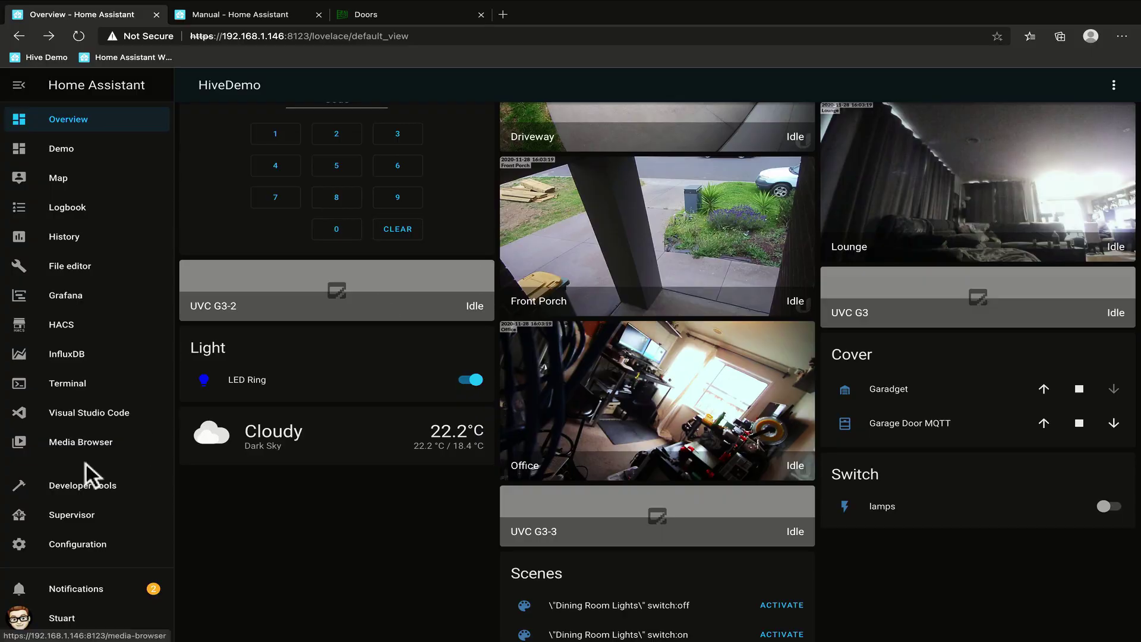
# Open the Supervisor Add-on Store and browse the Official, ESPHome and Community add-ons.
pyautogui.click(58, 516)
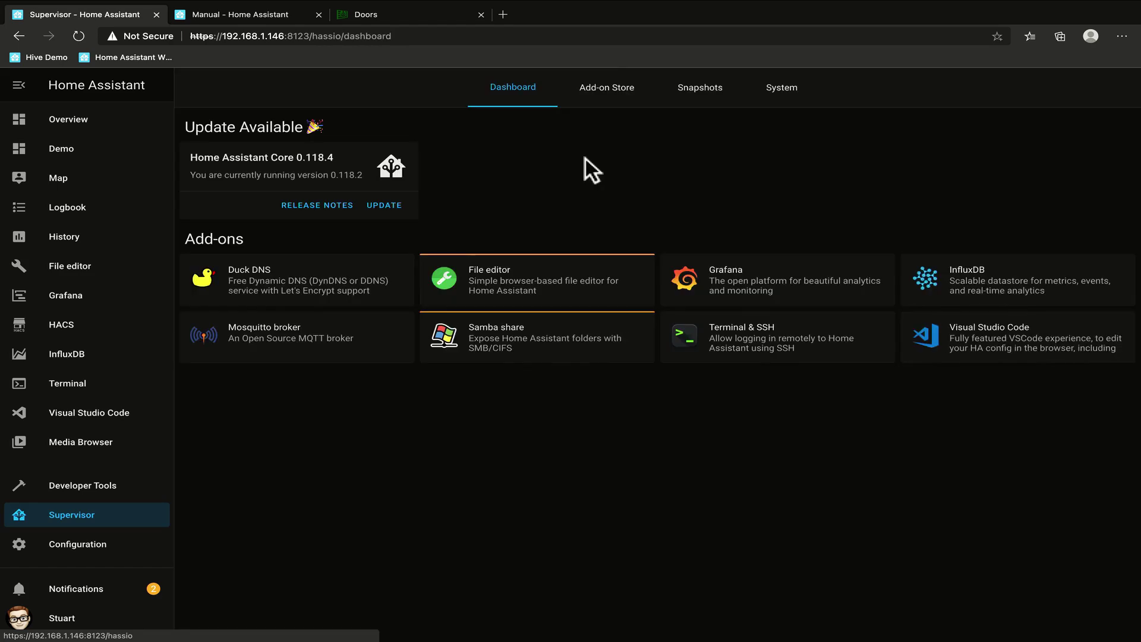
pyautogui.click(616, 78)
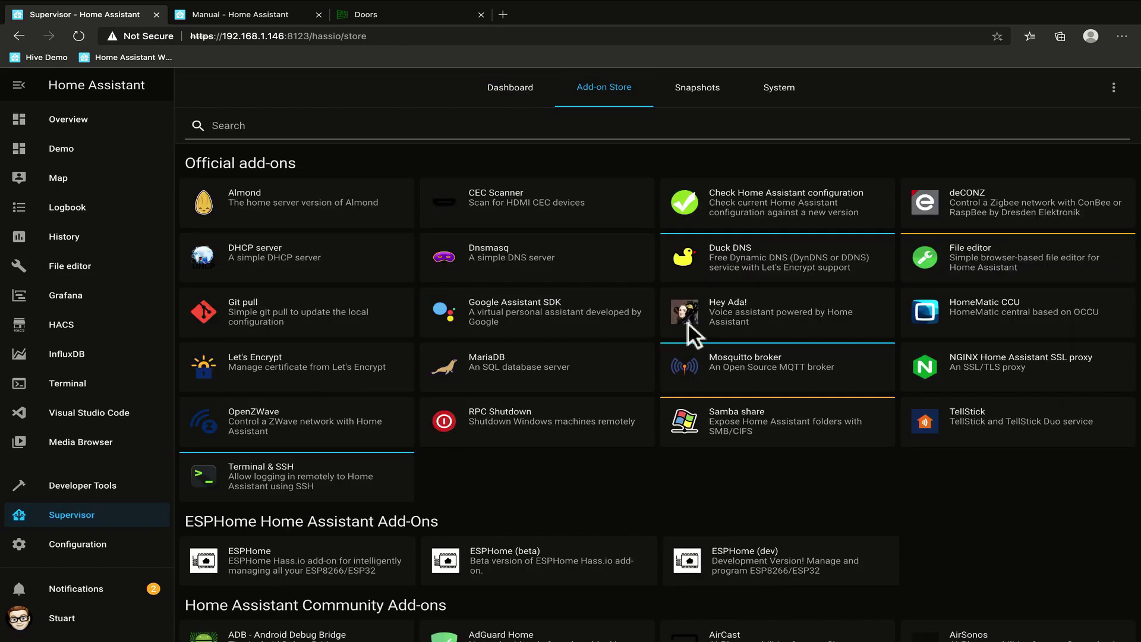
pyautogui.scroll(-5, 743, 383)
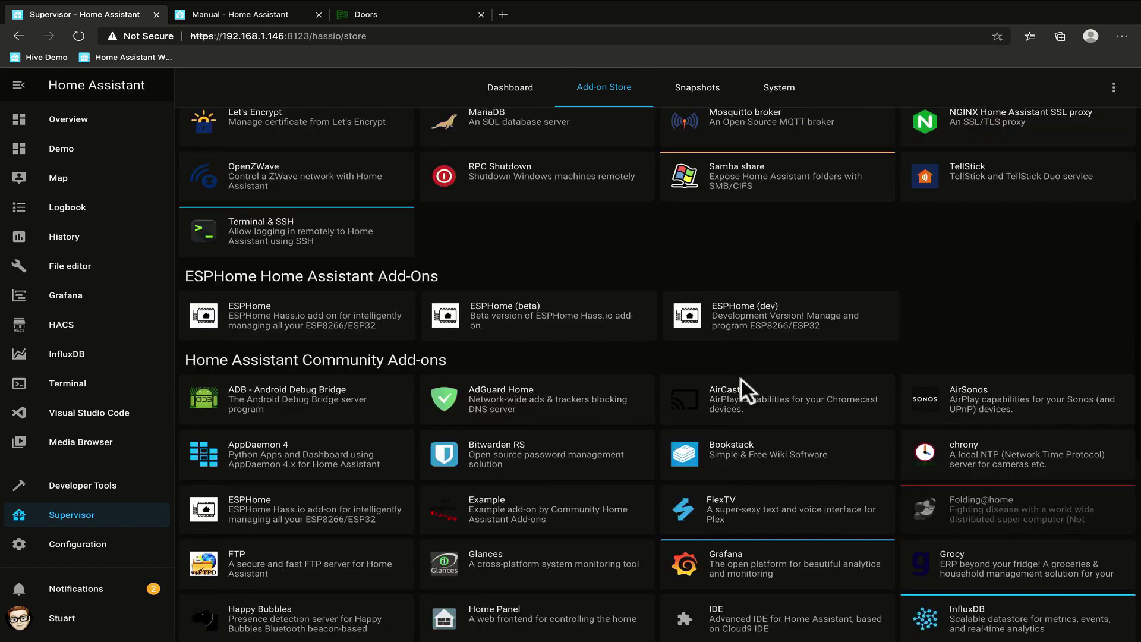
pyautogui.scroll(-5, 741, 379)
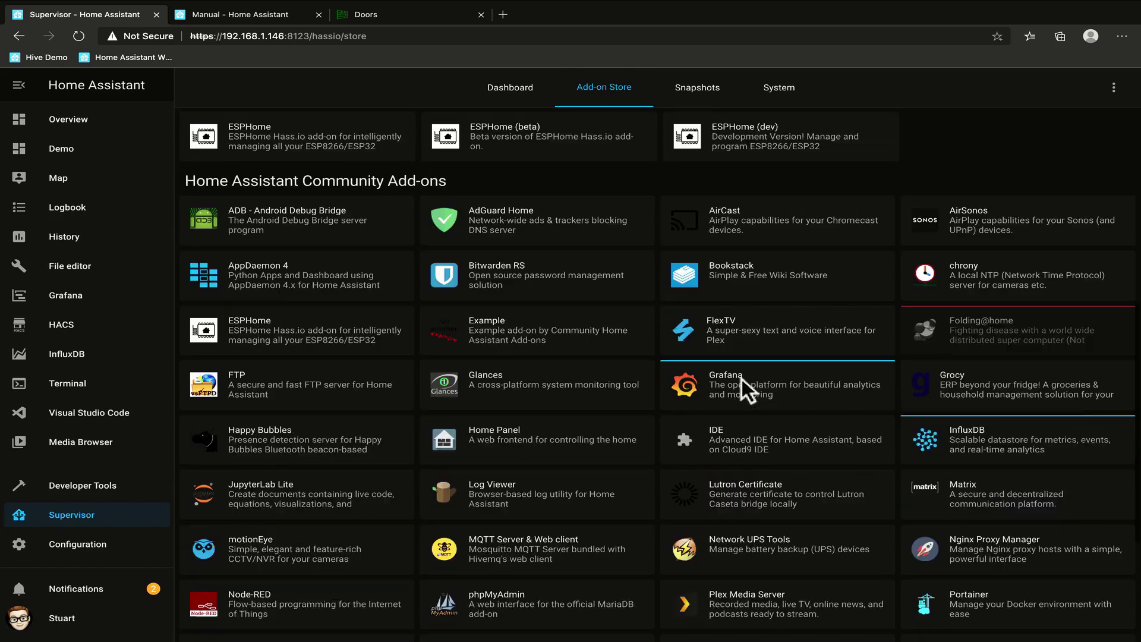
pyautogui.scroll(10, 741, 379)
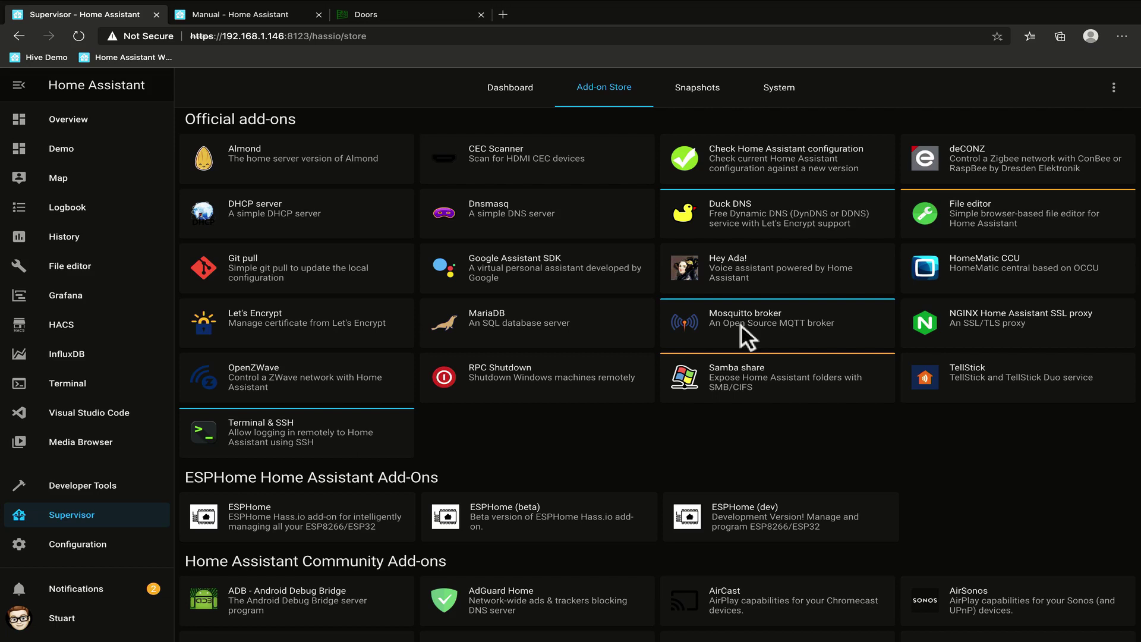
pyautogui.hotkey('ctrl', 'Left')
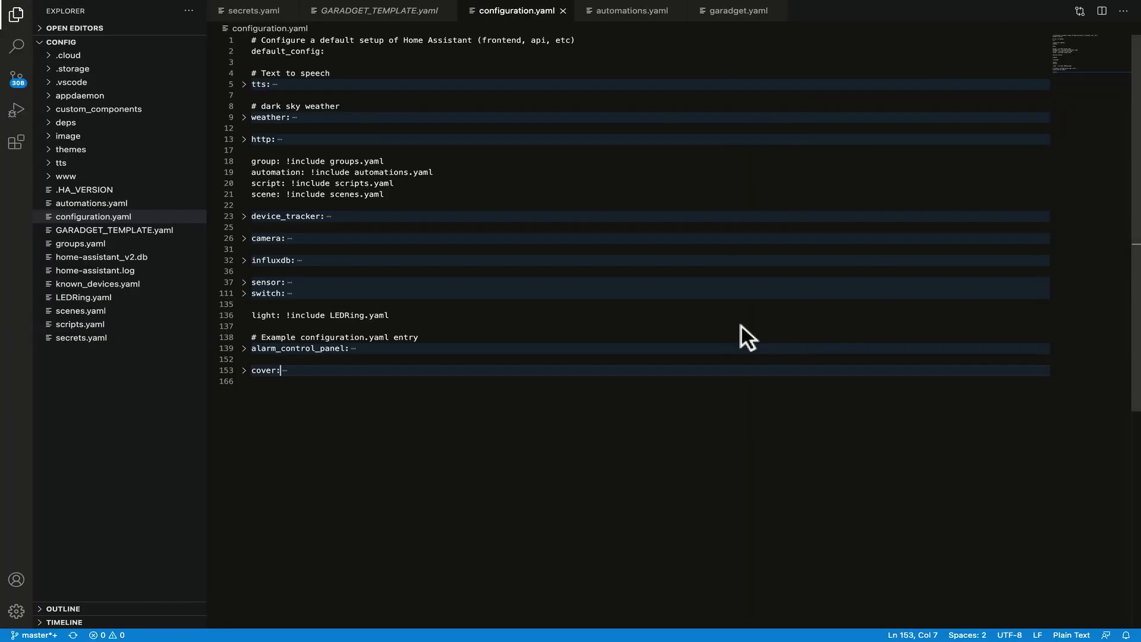
pyautogui.hotkey('ctrl', 'Left')
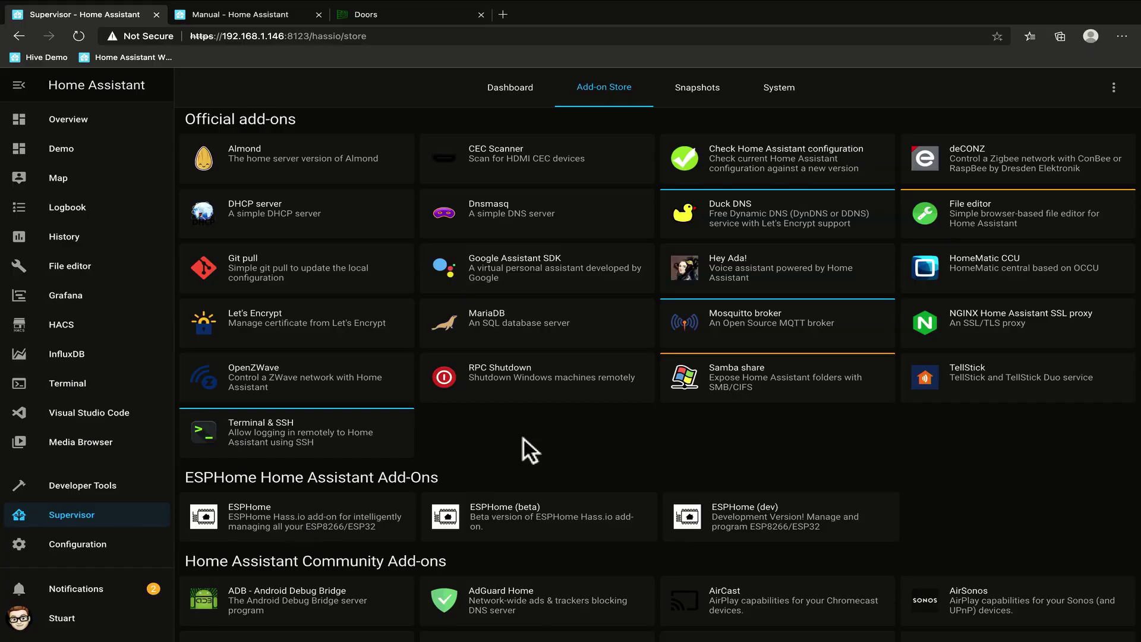
# Open the MQTT integration's re-configure options, confirm broker 192.168.1.20 port 1883, and close unchanged.
pyautogui.click(85, 544)
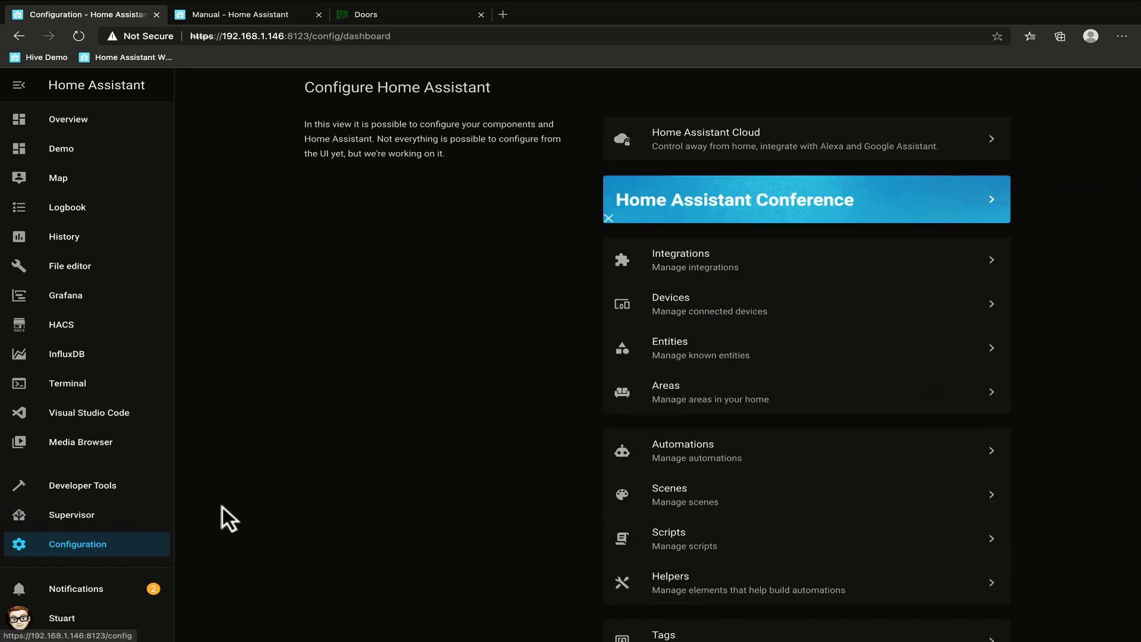
pyautogui.click(707, 255)
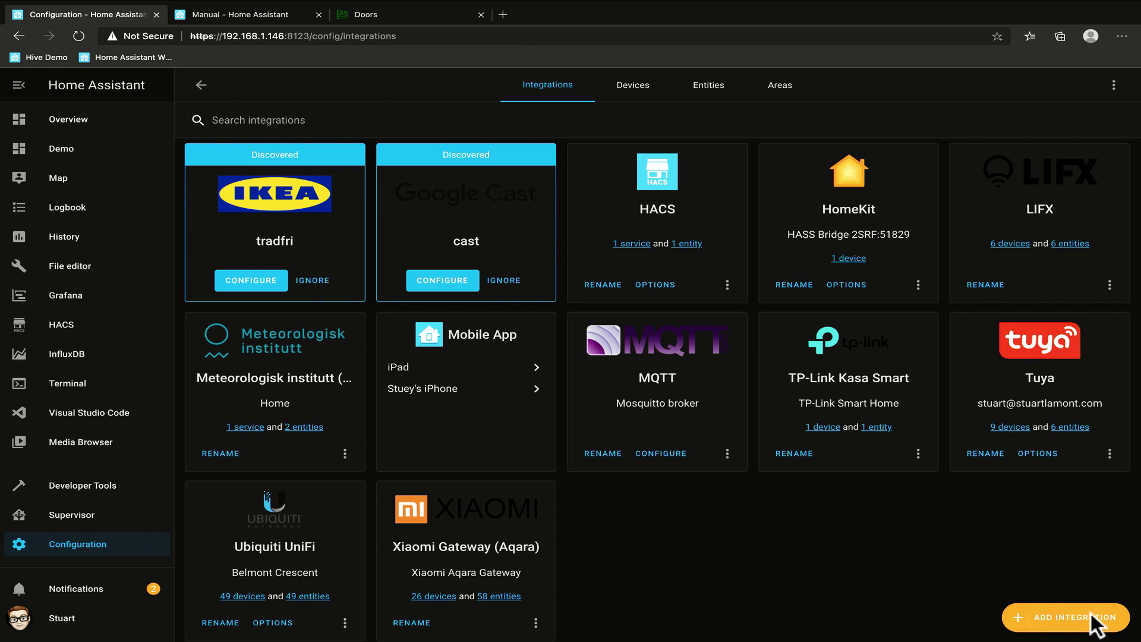
pyautogui.click(659, 452)
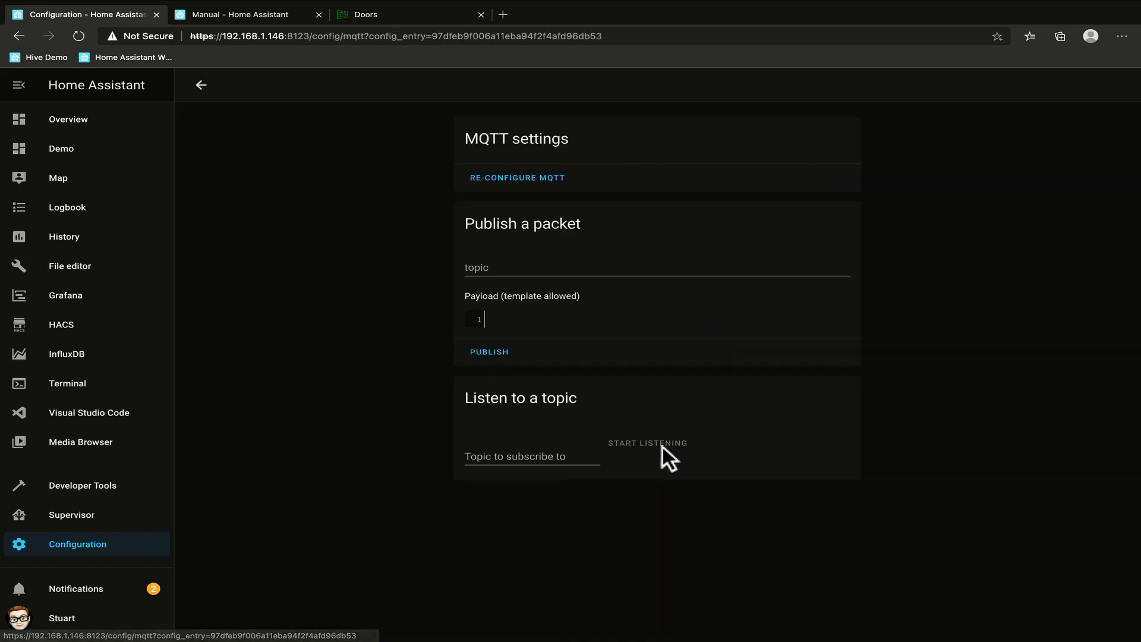
pyautogui.click(520, 177)
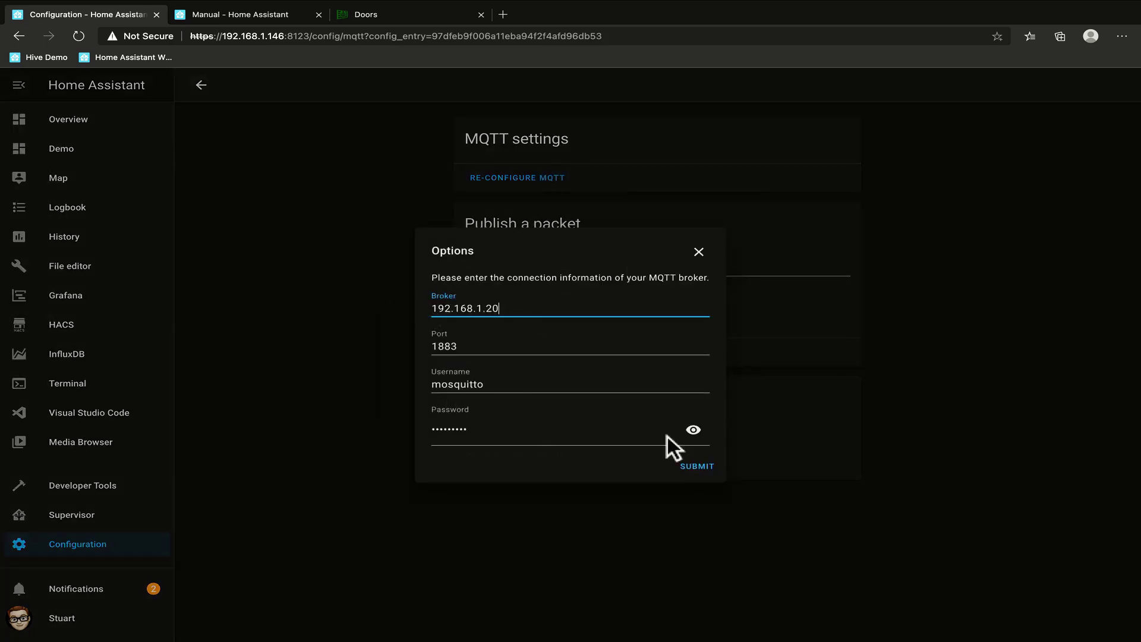
pyautogui.click(701, 251)
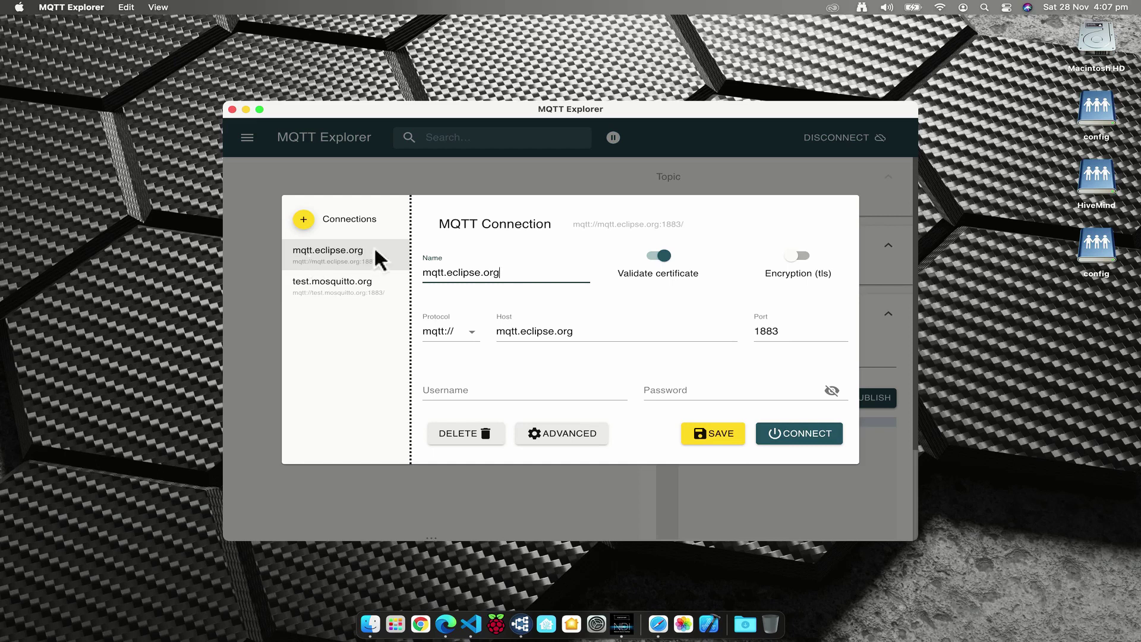
# Create a new connection named 'Home Mosquitto' with host 192.168.1.20.
pyautogui.click(305, 218)
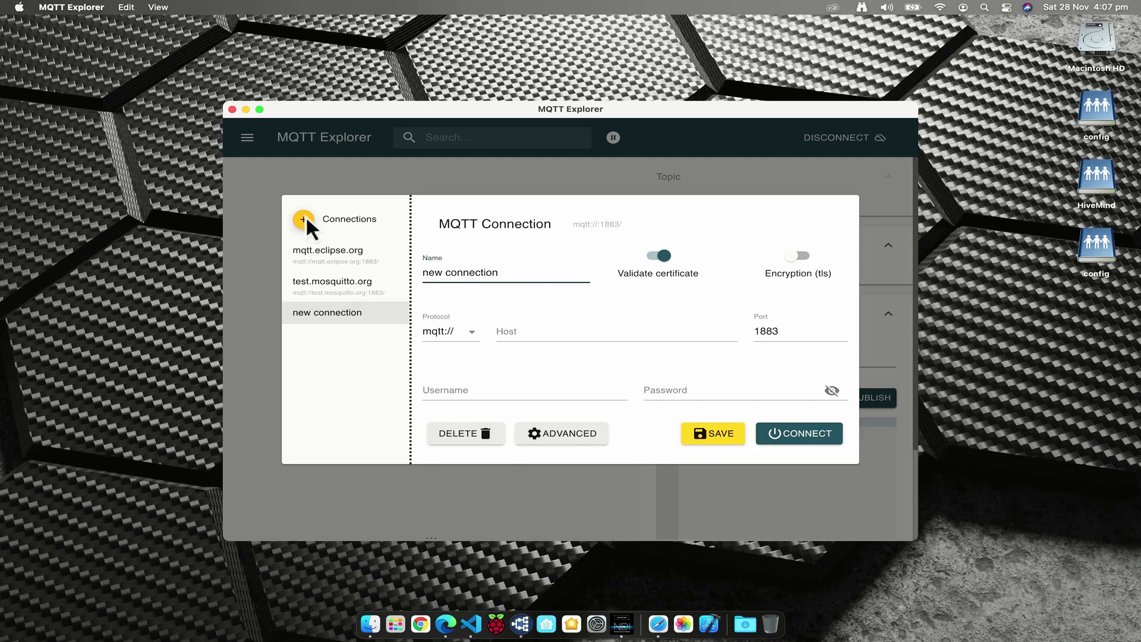
pyautogui.tripleClick(515, 272)
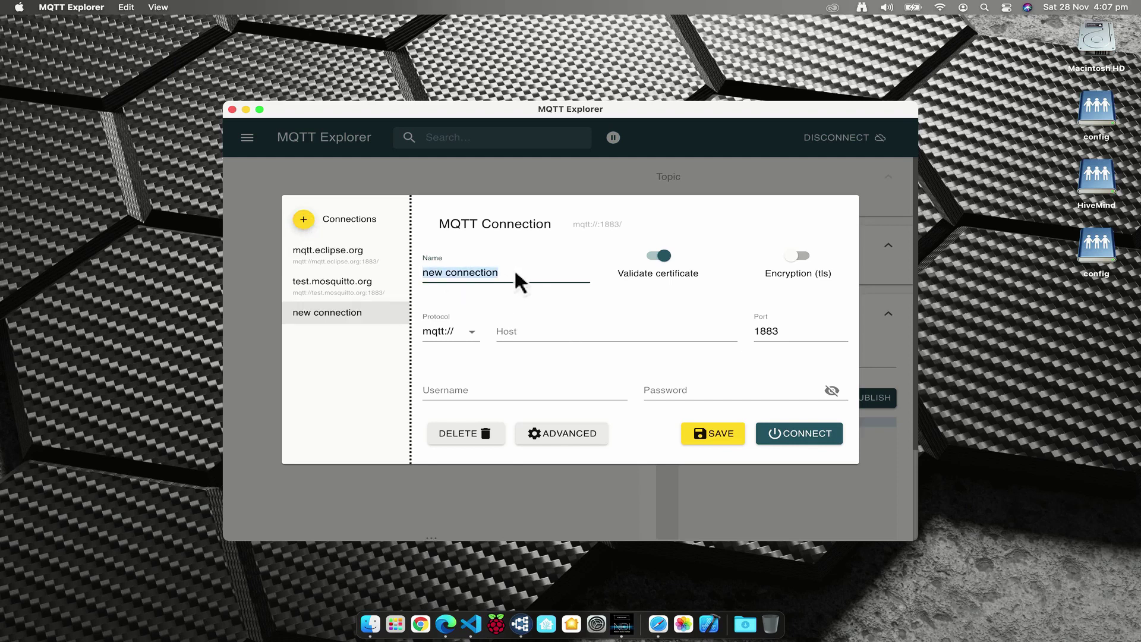
pyautogui.press('BackSpace')
pyautogui.write('Home')
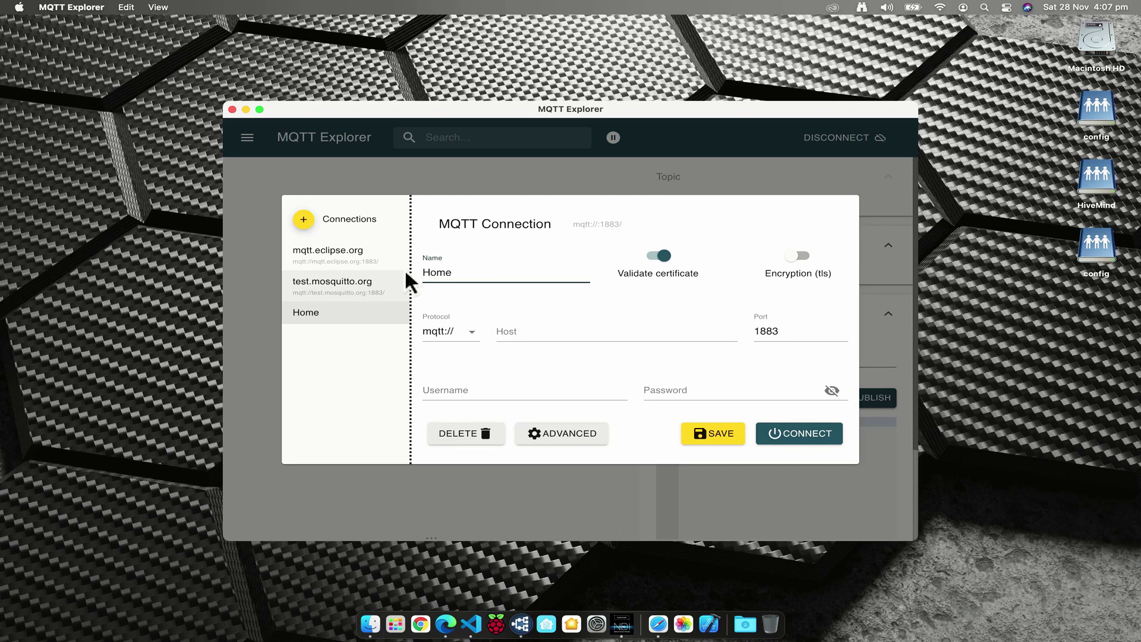
pyautogui.write(' Mosquitto')
pyautogui.press('Tab')
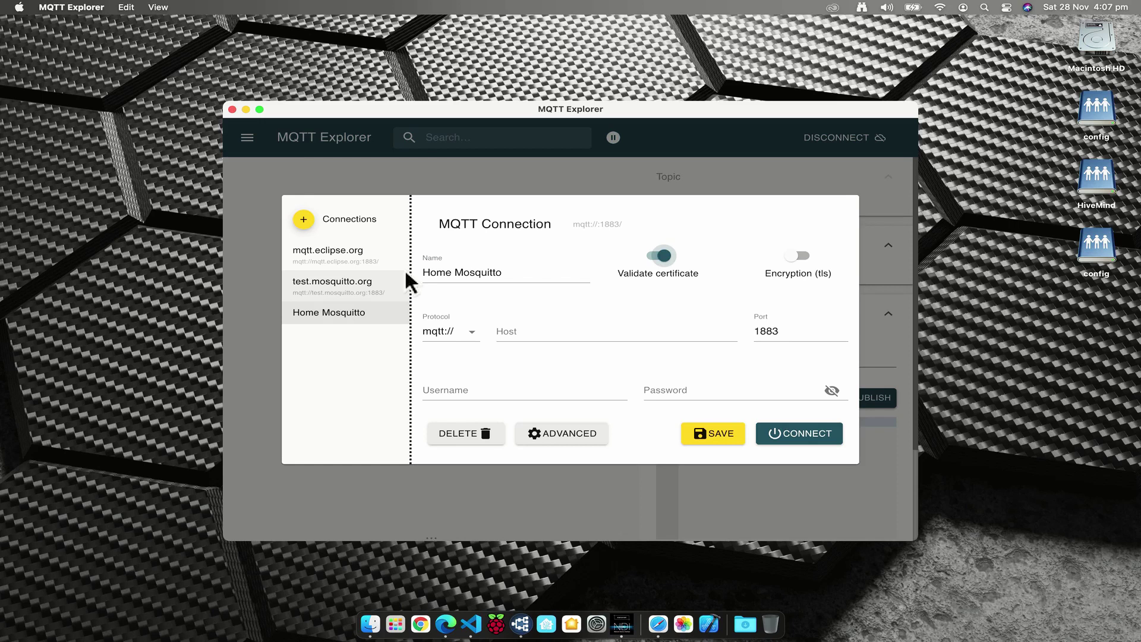
pyautogui.press('Tab')
pyautogui.press('Tab')
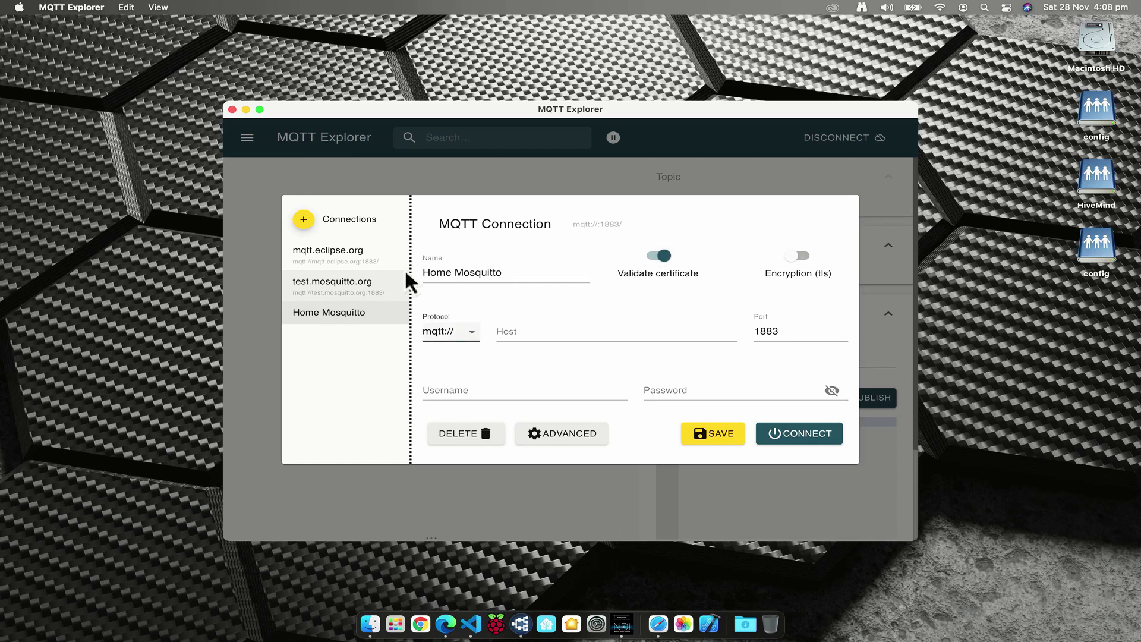
pyautogui.press('Tab')
pyautogui.write('192.168.1.')
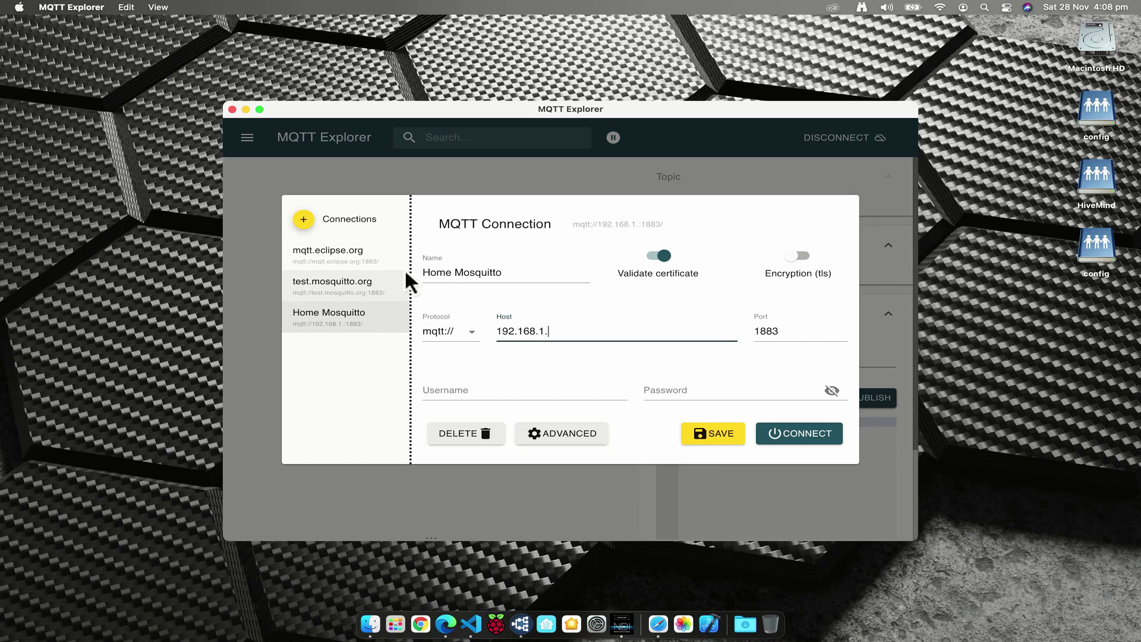
pyautogui.write('20')
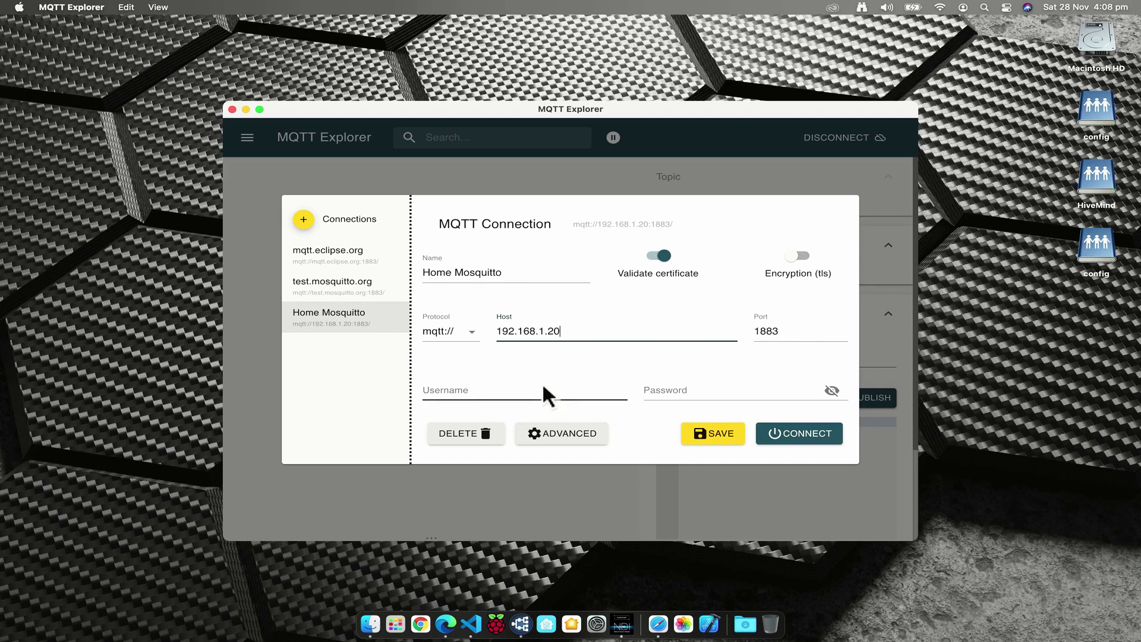
# Check the host address, enter the broker username and password, and connect.
pyautogui.click(586, 332)
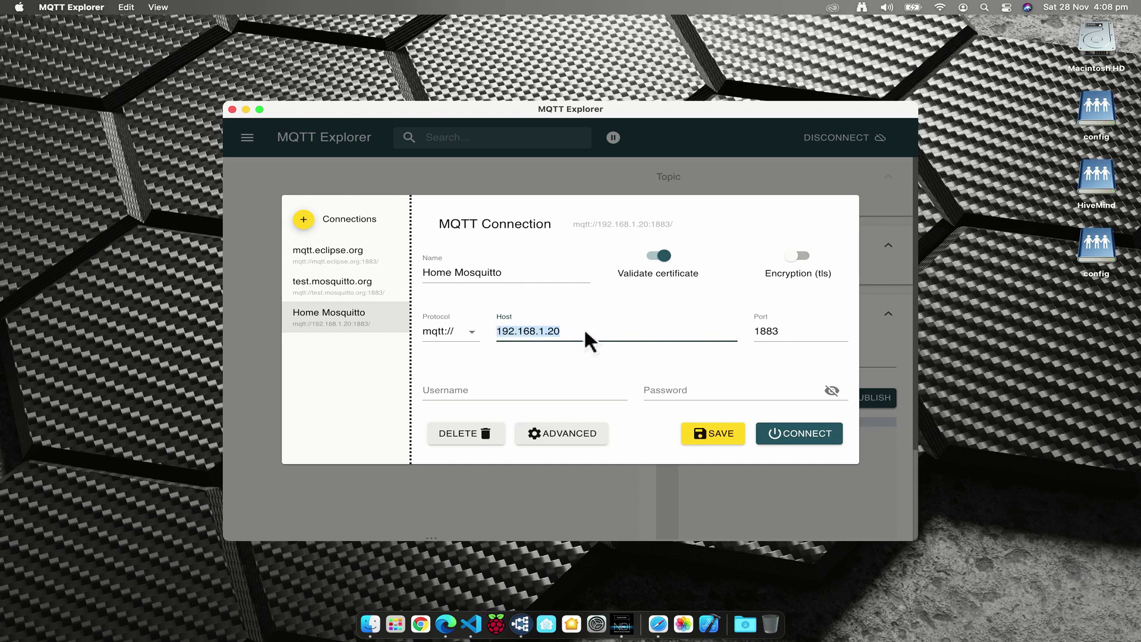
pyautogui.click(595, 334)
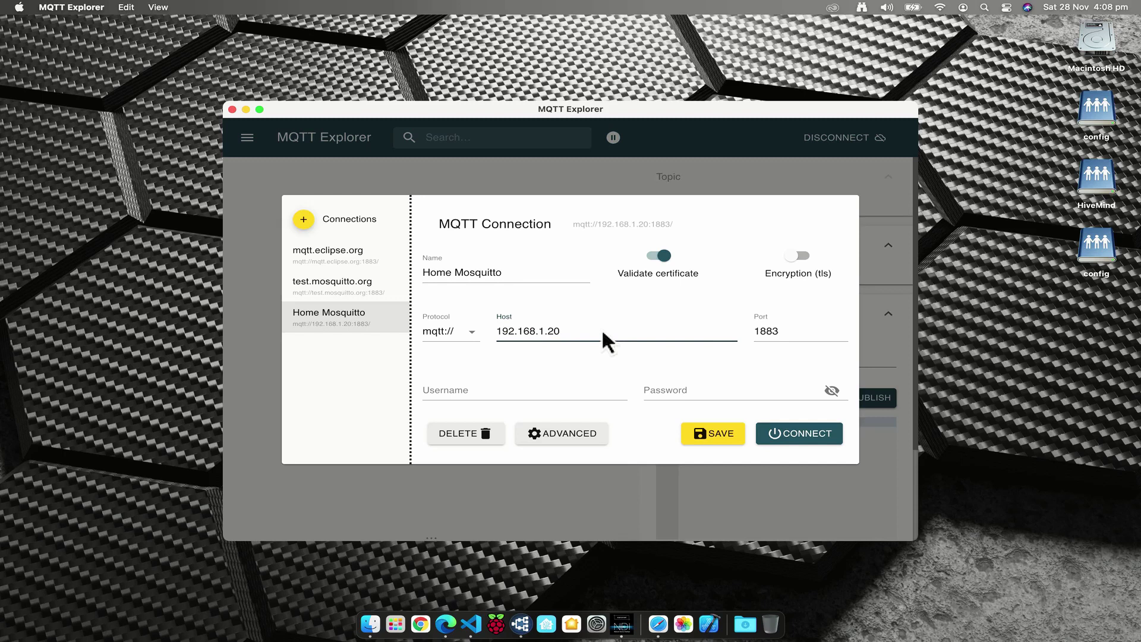
pyautogui.click(565, 330)
pyautogui.moveTo(491, 331); pyautogui.dragTo(529, 330)
pyautogui.click(520, 392)
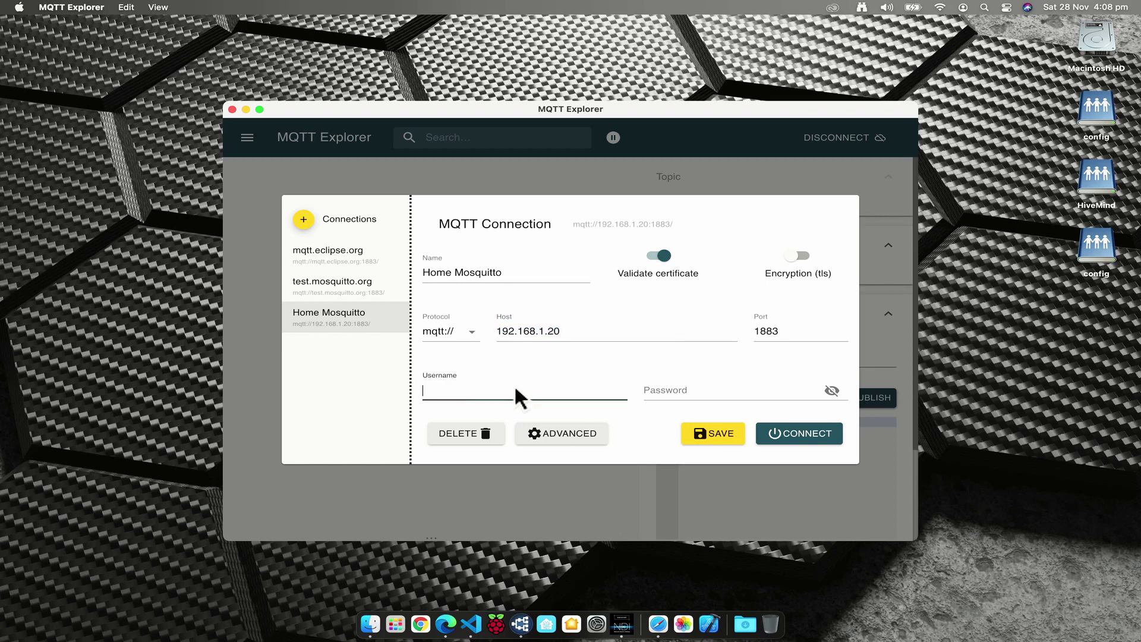
pyautogui.write('mosquitto')
pyautogui.click(671, 381)
pyautogui.write('mosquitto')
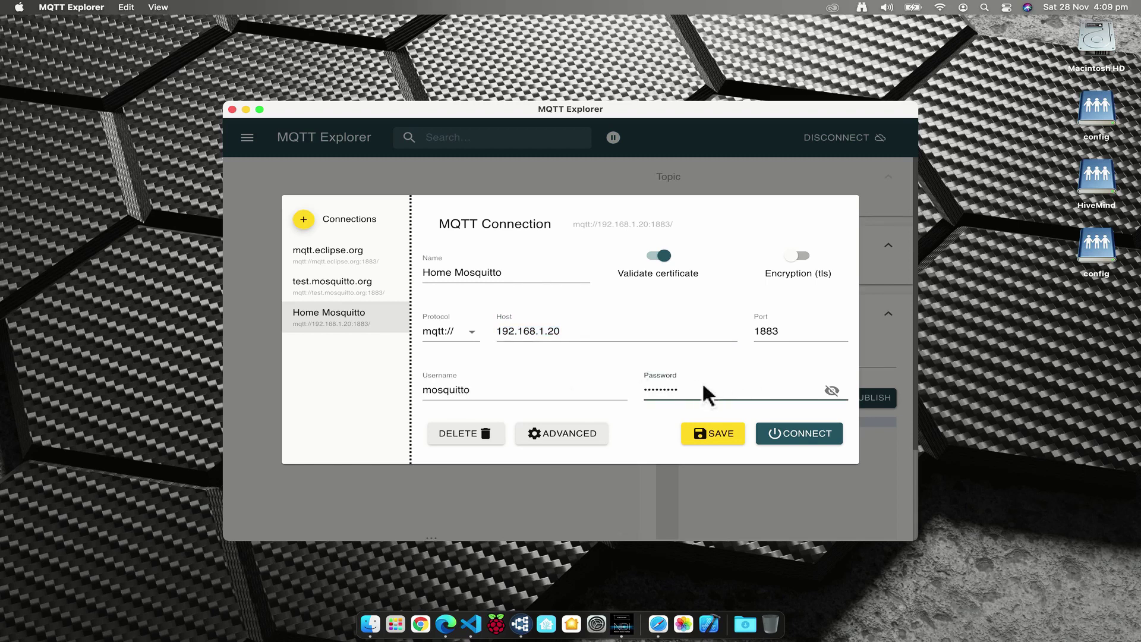
pyautogui.click(808, 434)
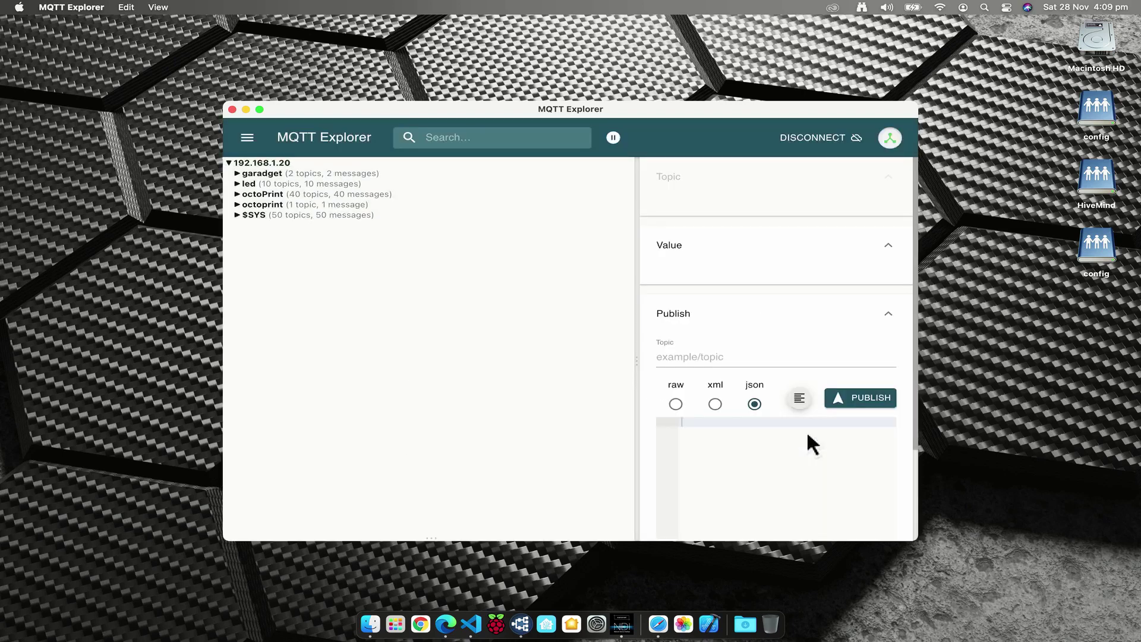
# Maximise MQTT Explorer, expand garadget, led and Garadget, and inspect the Garadget status JSON.
pyautogui.click(259, 109)
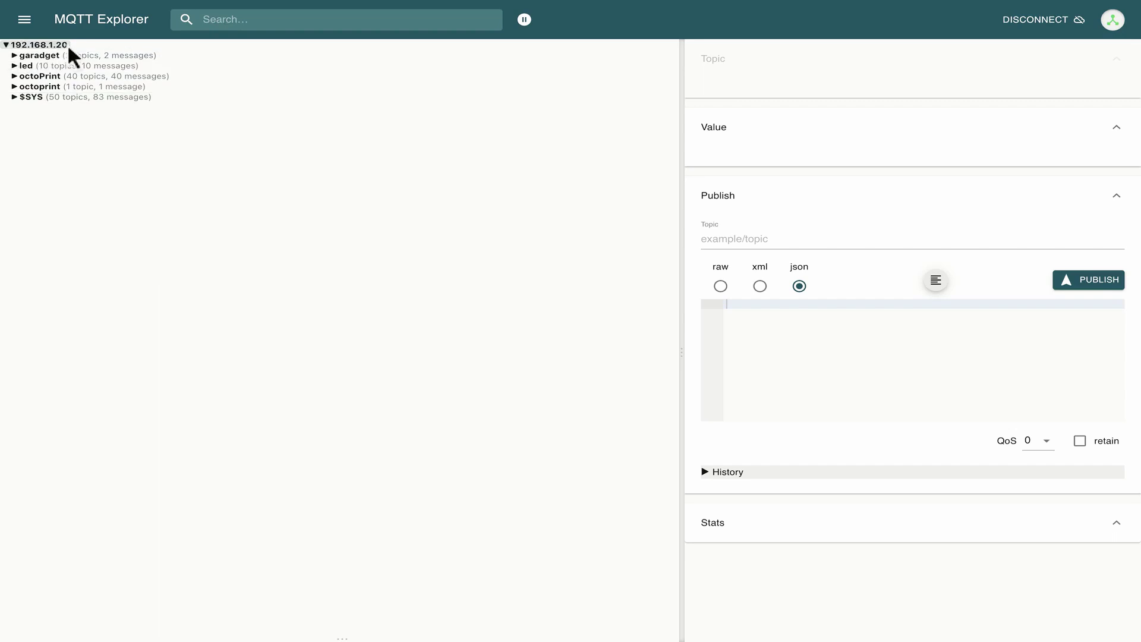
pyautogui.click(15, 57)
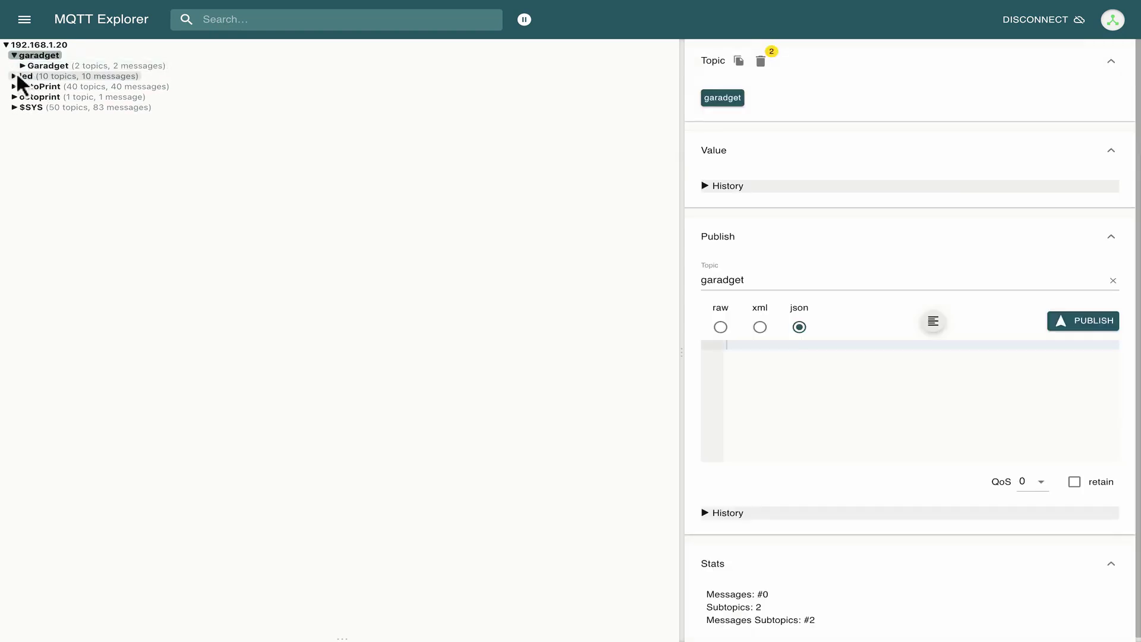
pyautogui.click(22, 74)
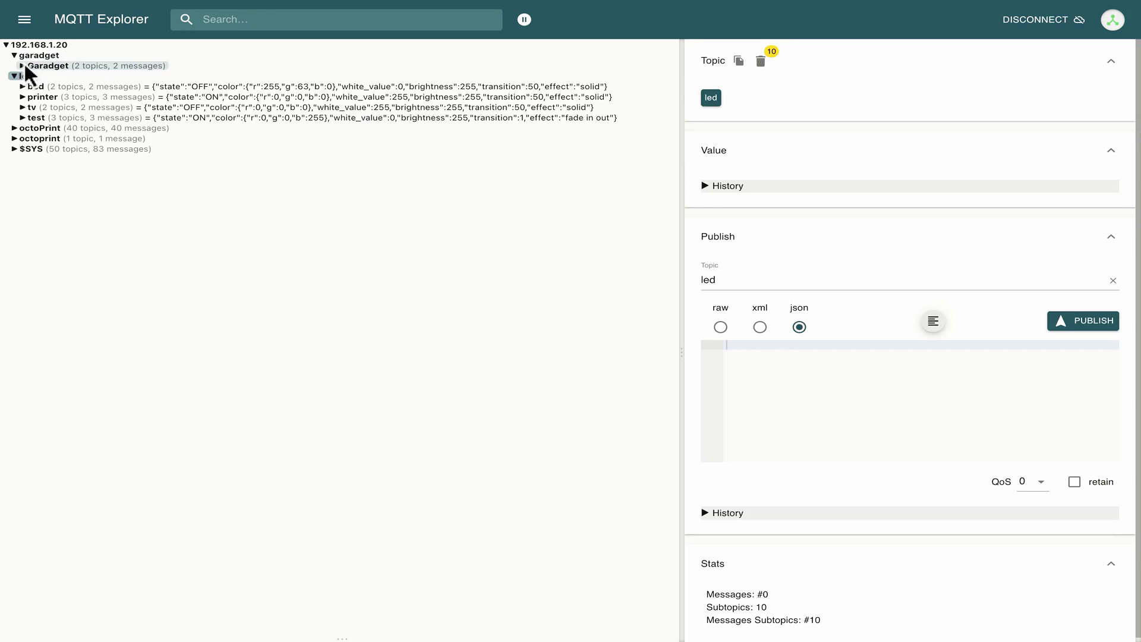
pyautogui.click(27, 67)
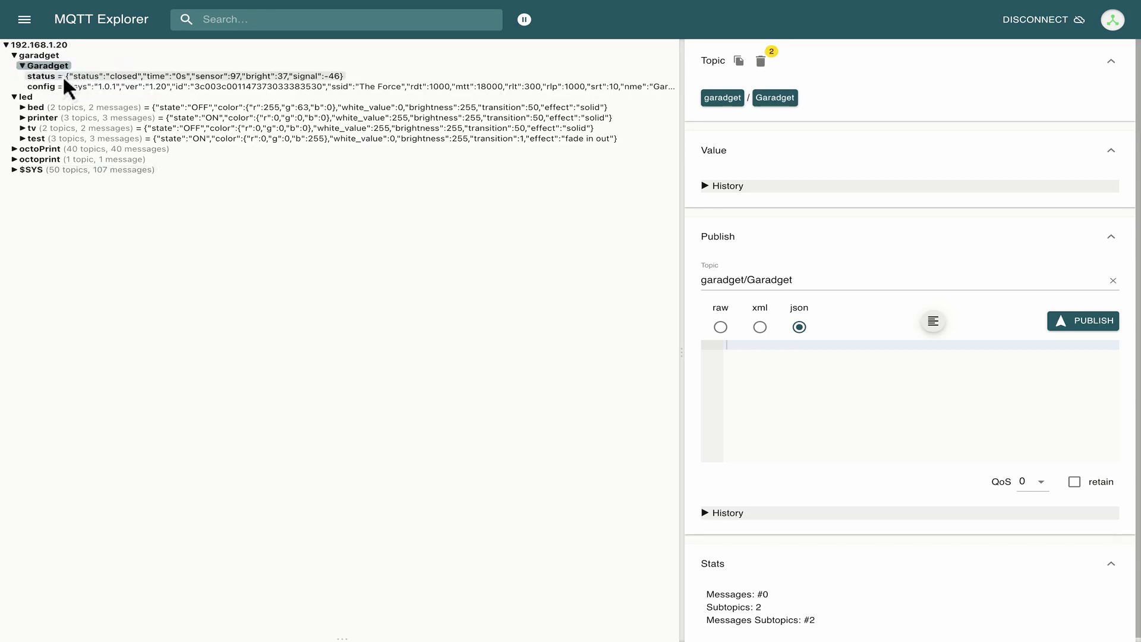
pyautogui.click(94, 75)
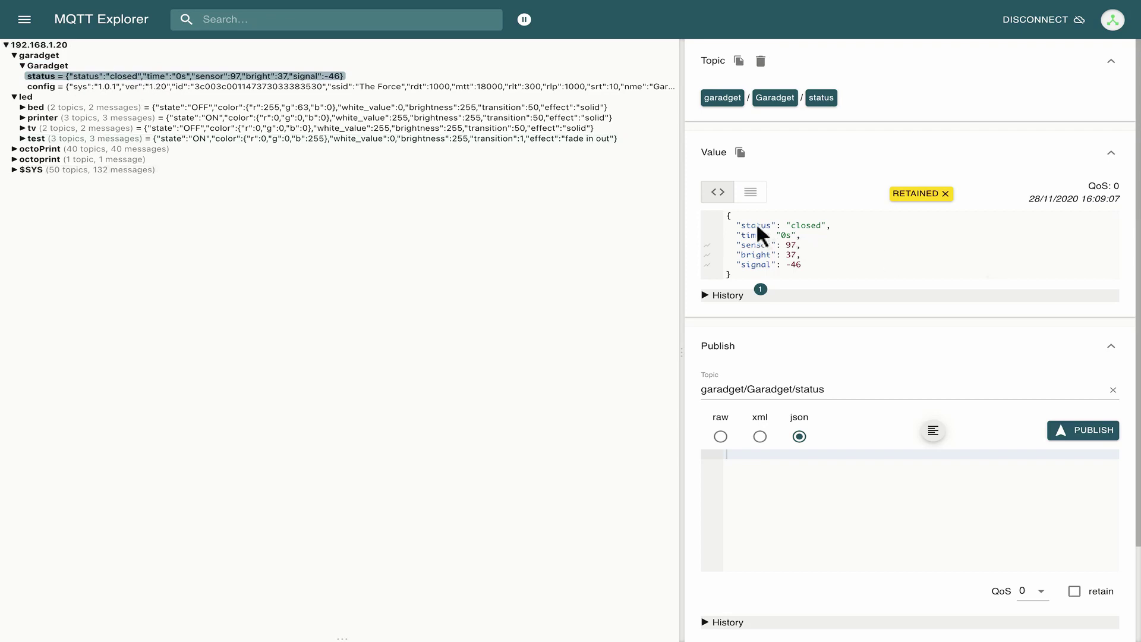
pyautogui.moveTo(740, 221); pyautogui.dragTo(851, 258)
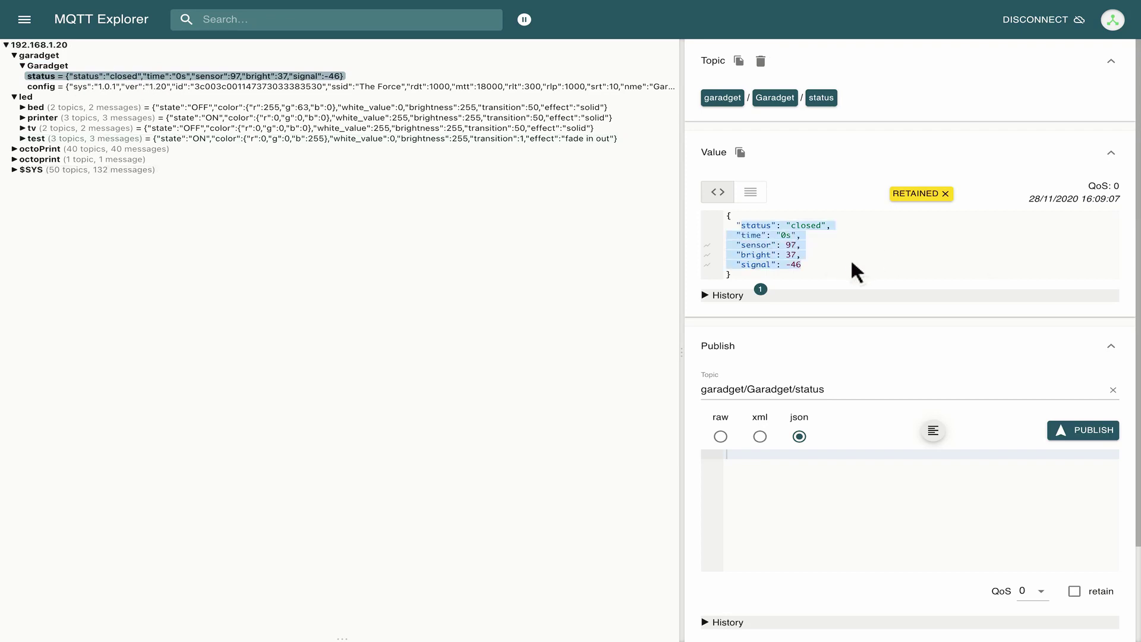
pyautogui.click(765, 243)
pyautogui.moveTo(742, 226); pyautogui.dragTo(835, 270)
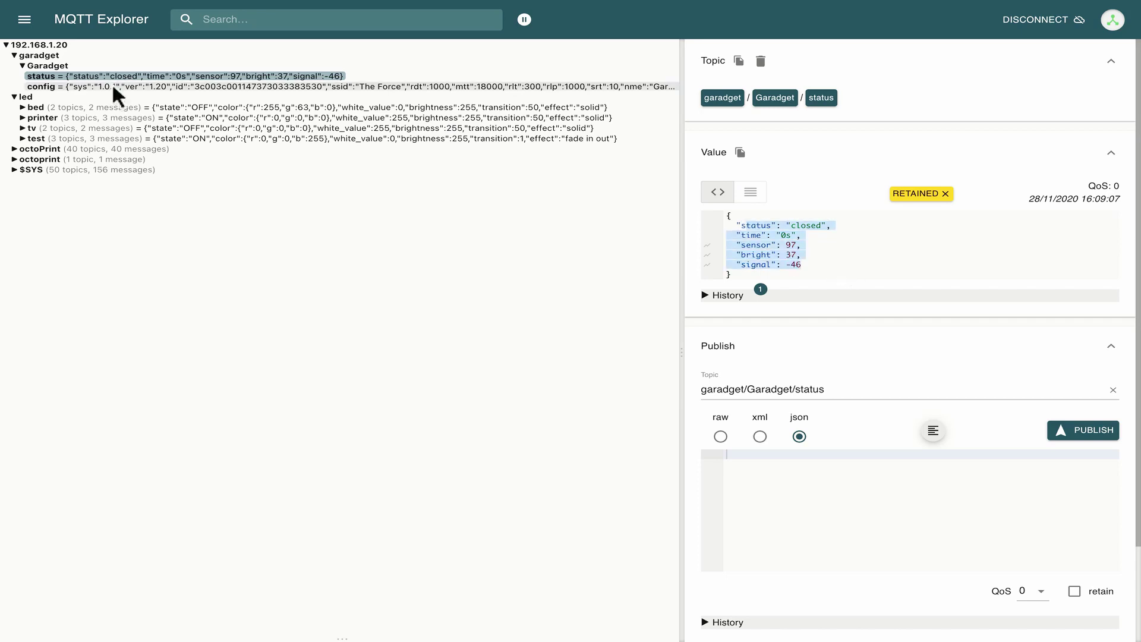
# Show Garadget's config message and scroll through its JSON (broker 192.168.1.20, port 1883).
pyautogui.click(83, 87)
pyautogui.scroll(-2, 818, 259)
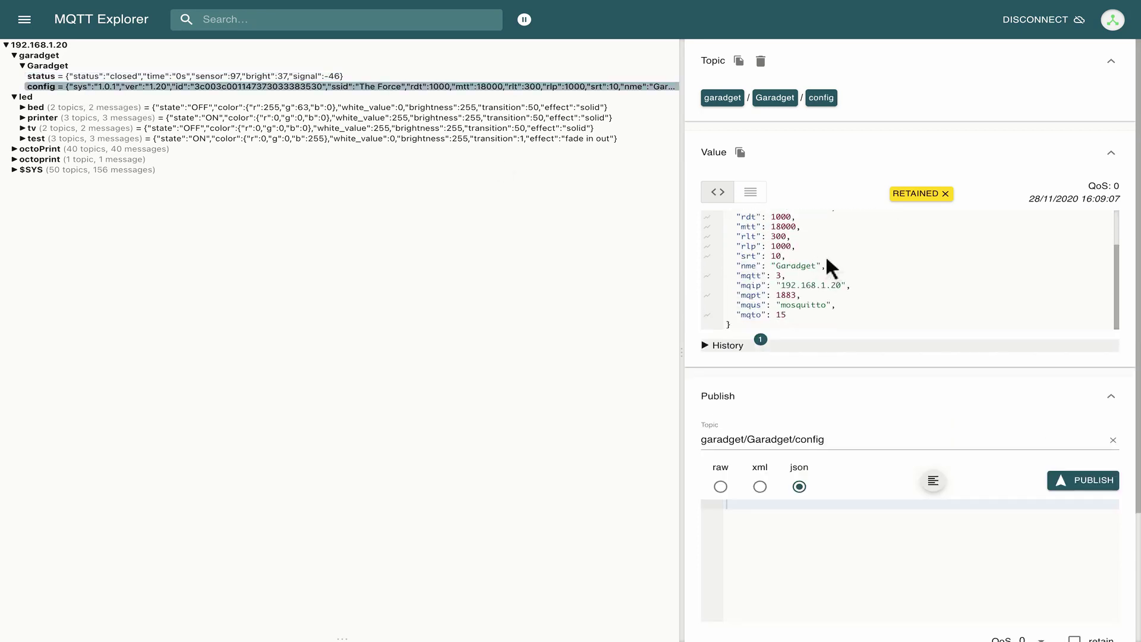
pyautogui.scroll(1, 882, 267)
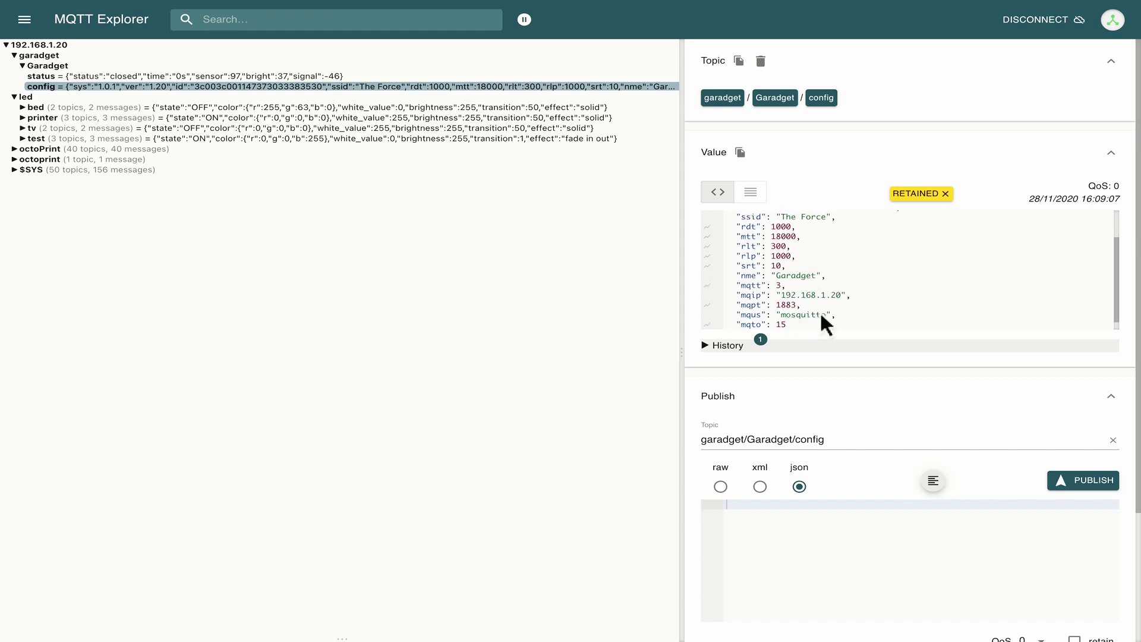
pyautogui.scroll(1, 845, 296)
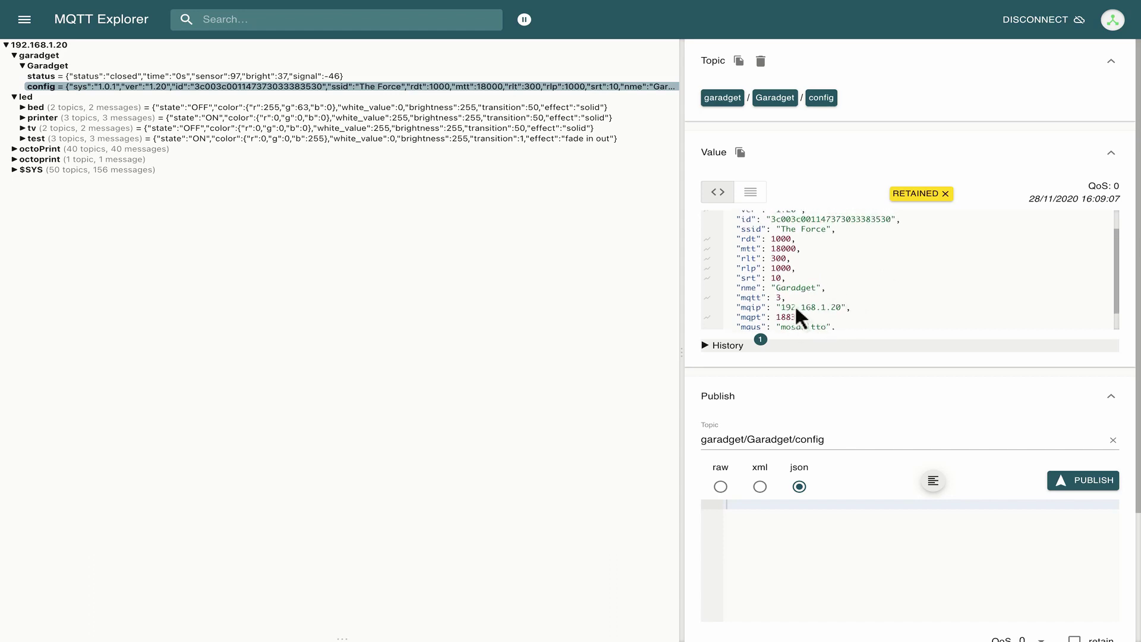
# Expand the led/test topic and check its availability message.
pyautogui.click(22, 139)
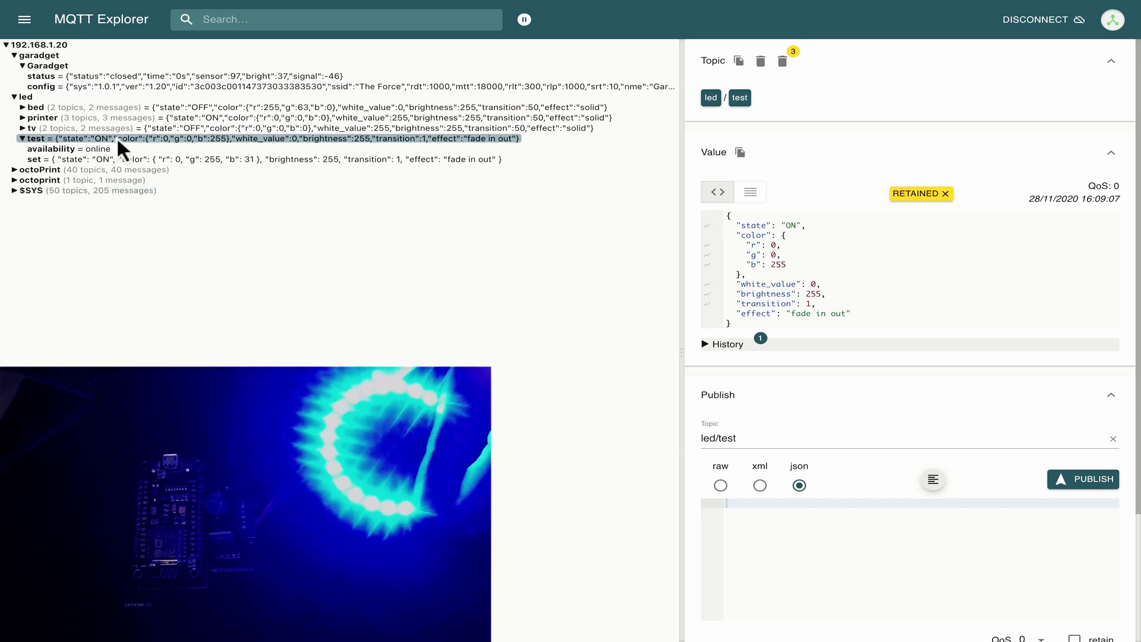
pyautogui.click(75, 147)
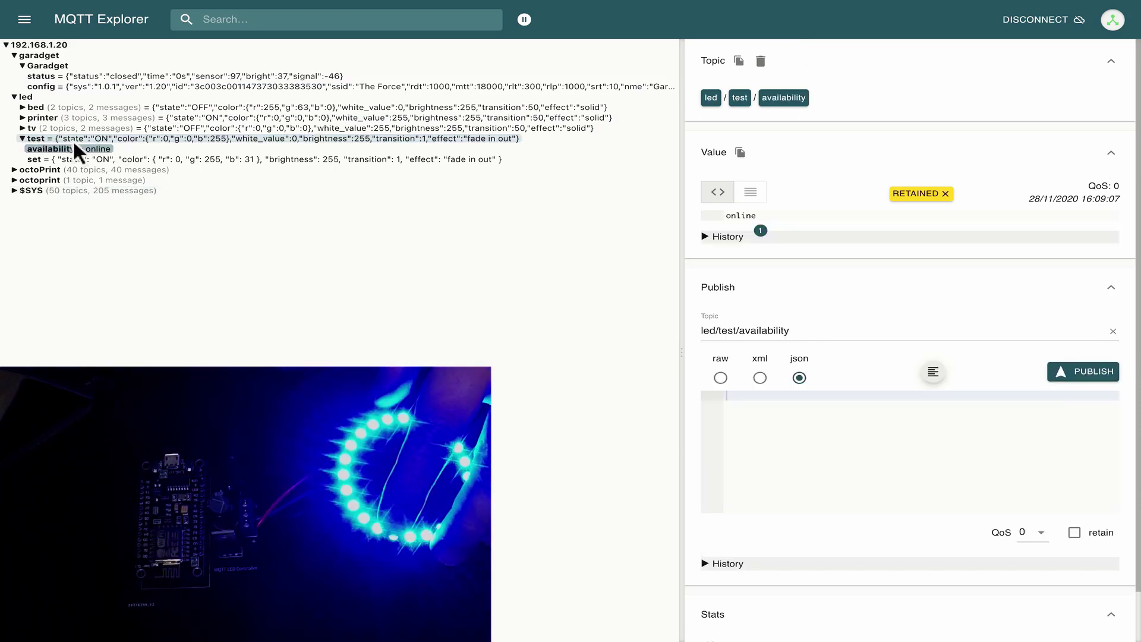
pyautogui.click(64, 140)
pyautogui.click(34, 142)
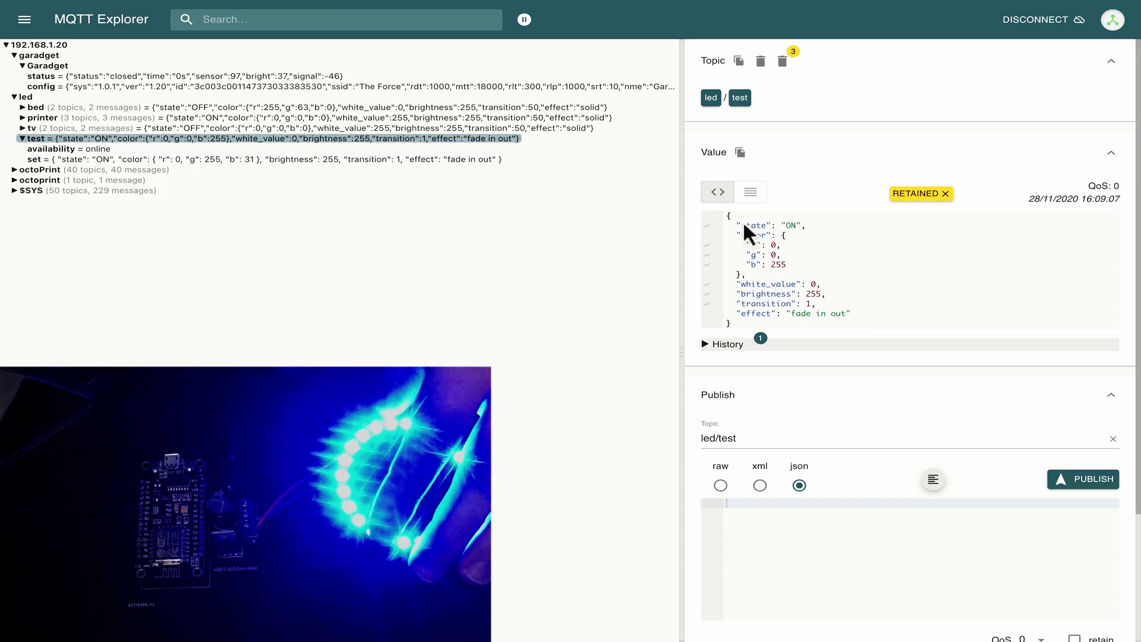
# Inspect the led/test state JSON's color, brightness and white_value, then select it all to copy.
pyautogui.moveTo(730, 219); pyautogui.dragTo(859, 314)
pyautogui.click(813, 249)
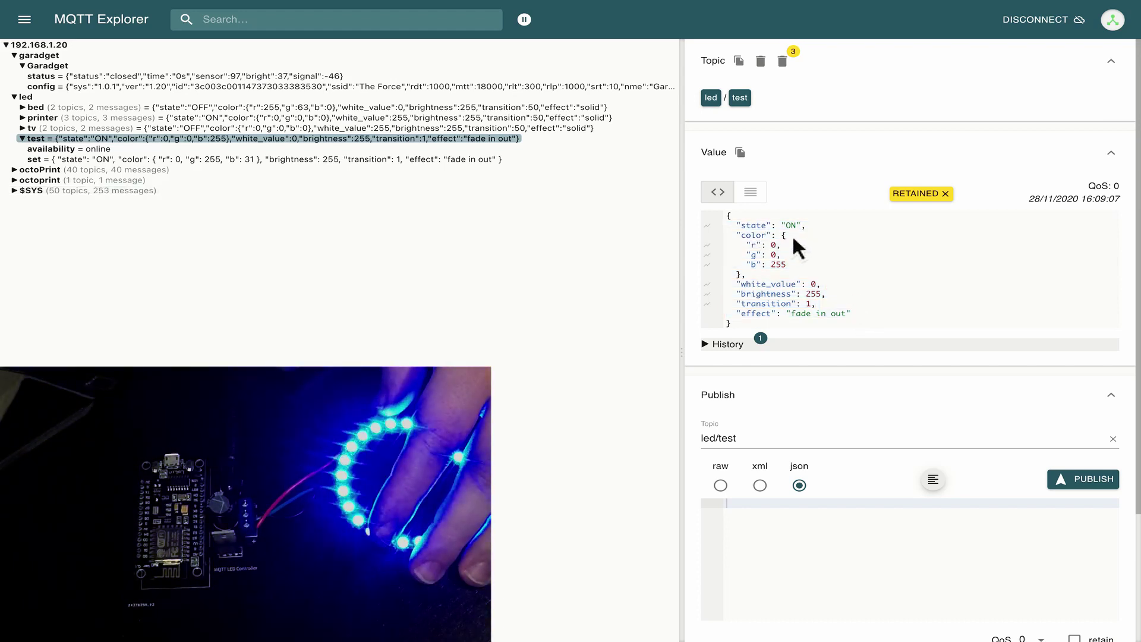
pyautogui.moveTo(753, 236); pyautogui.dragTo(727, 255)
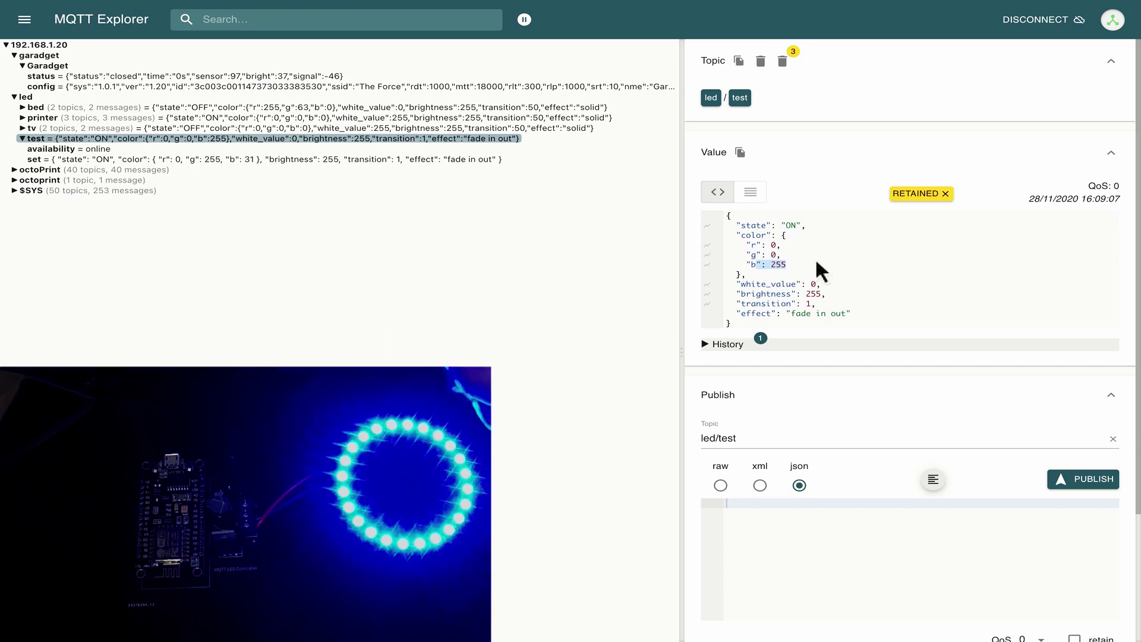
pyautogui.click(799, 266)
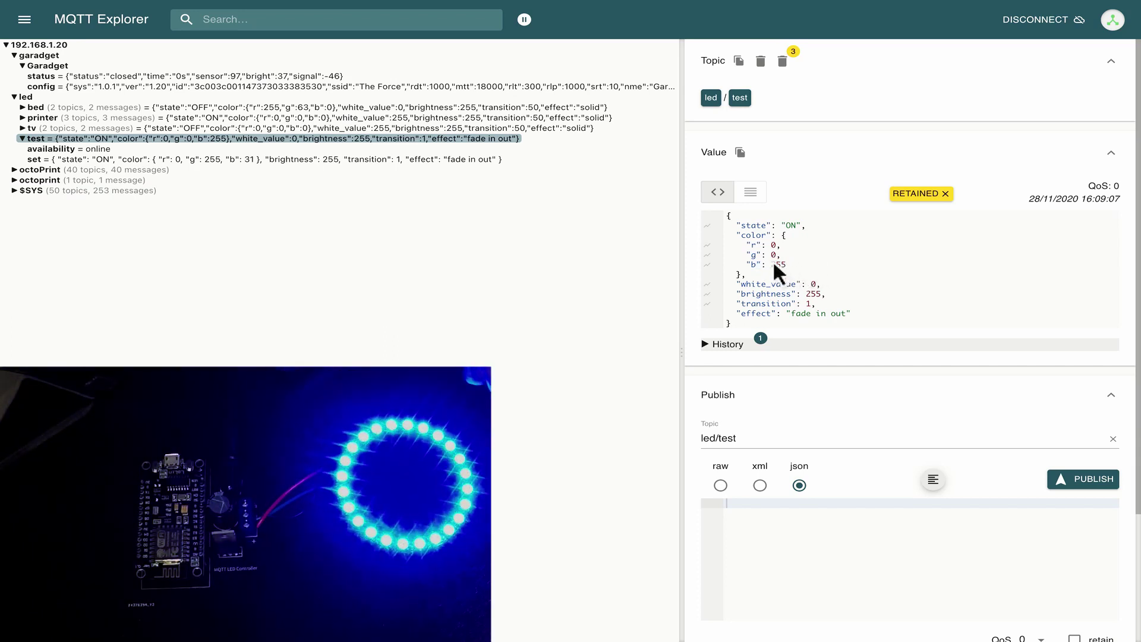
pyautogui.tripleClick(817, 278)
pyautogui.click(777, 297)
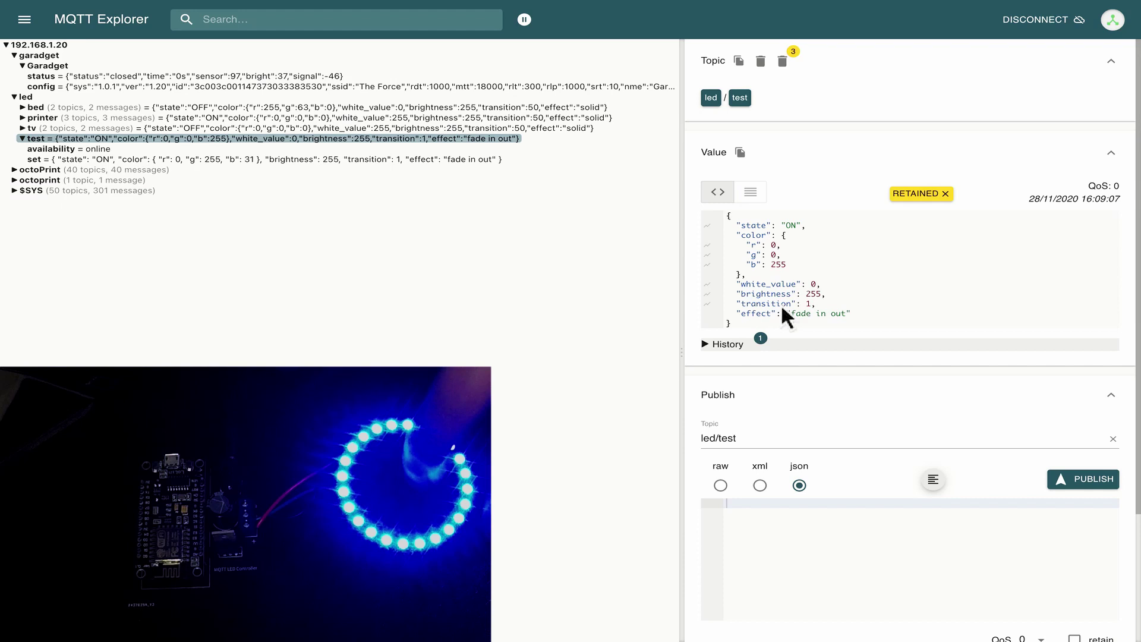
pyautogui.scroll(-1, 840, 311)
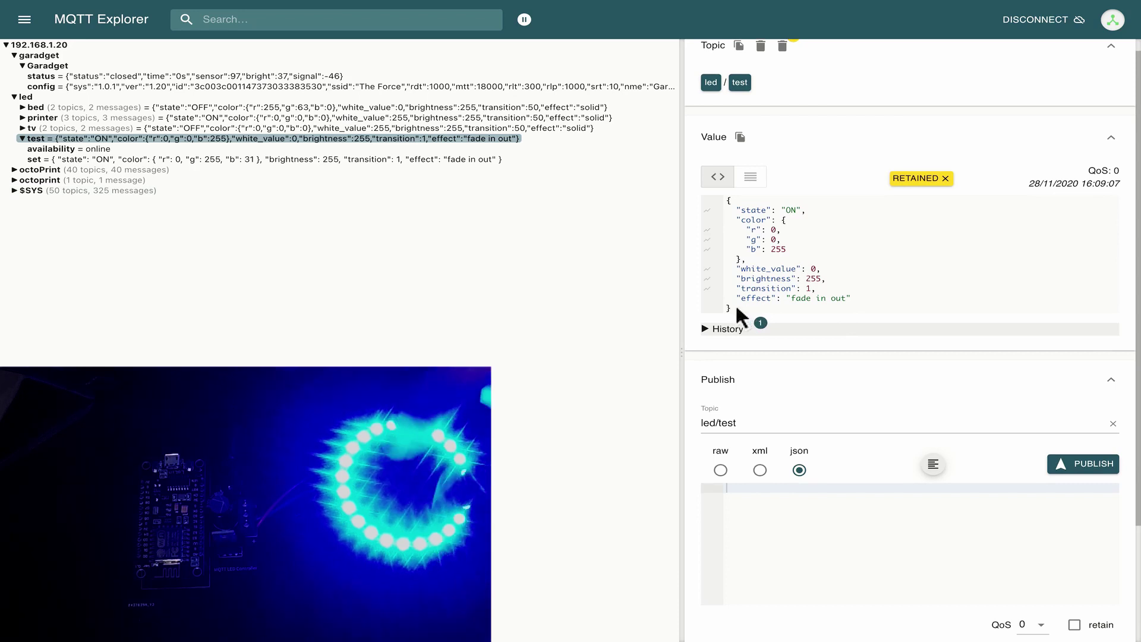
pyautogui.moveTo(736, 304); pyautogui.dragTo(727, 201)
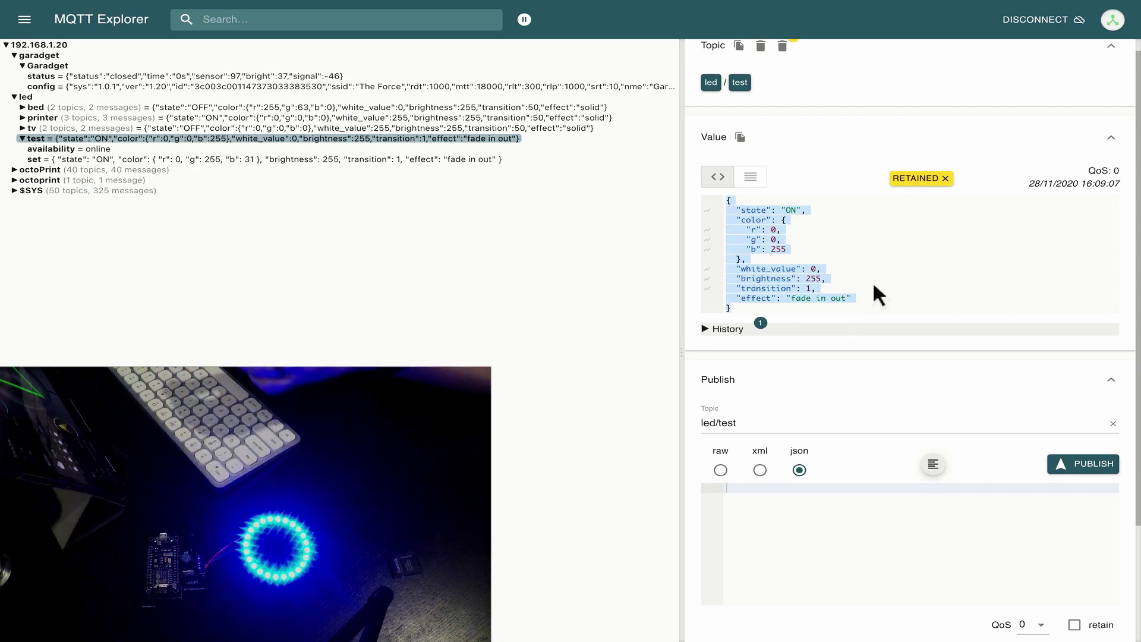
# Review led/test's new red state (r 255, brightness 255) against the previous message and select it.
pyautogui.click(921, 295)
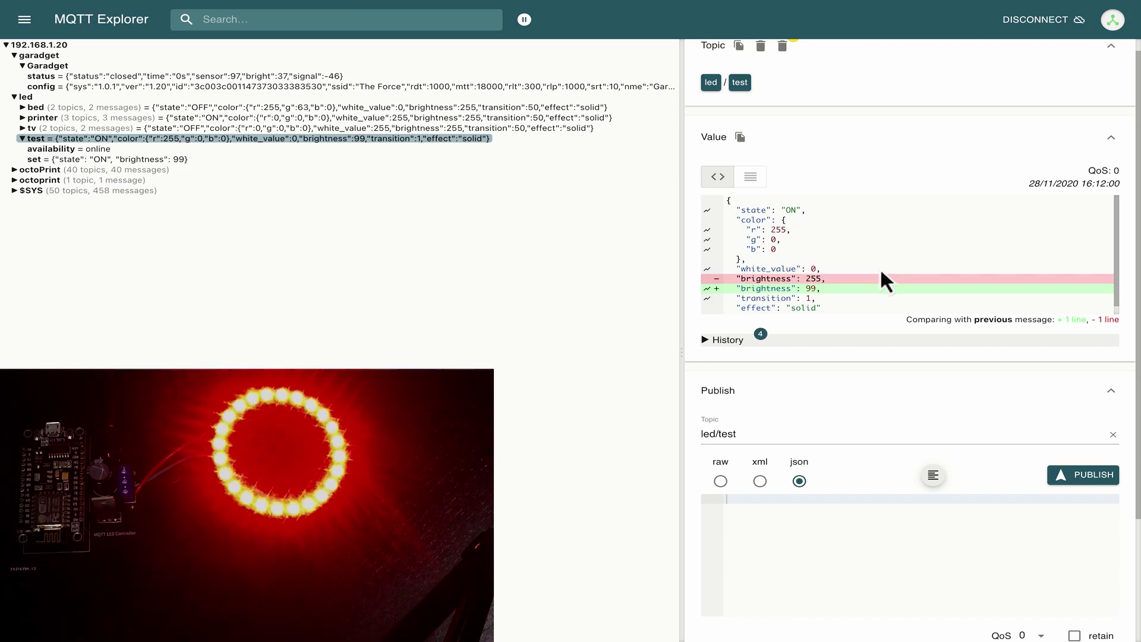
pyautogui.scroll(-1, 901, 274)
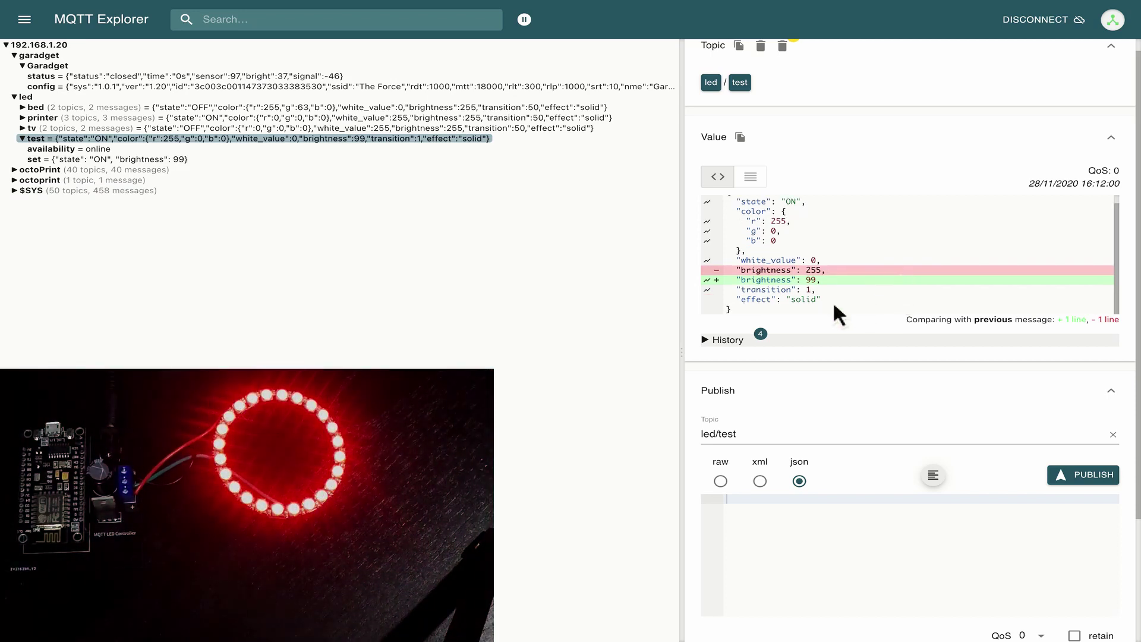
pyautogui.moveTo(732, 306); pyautogui.dragTo(730, 196)
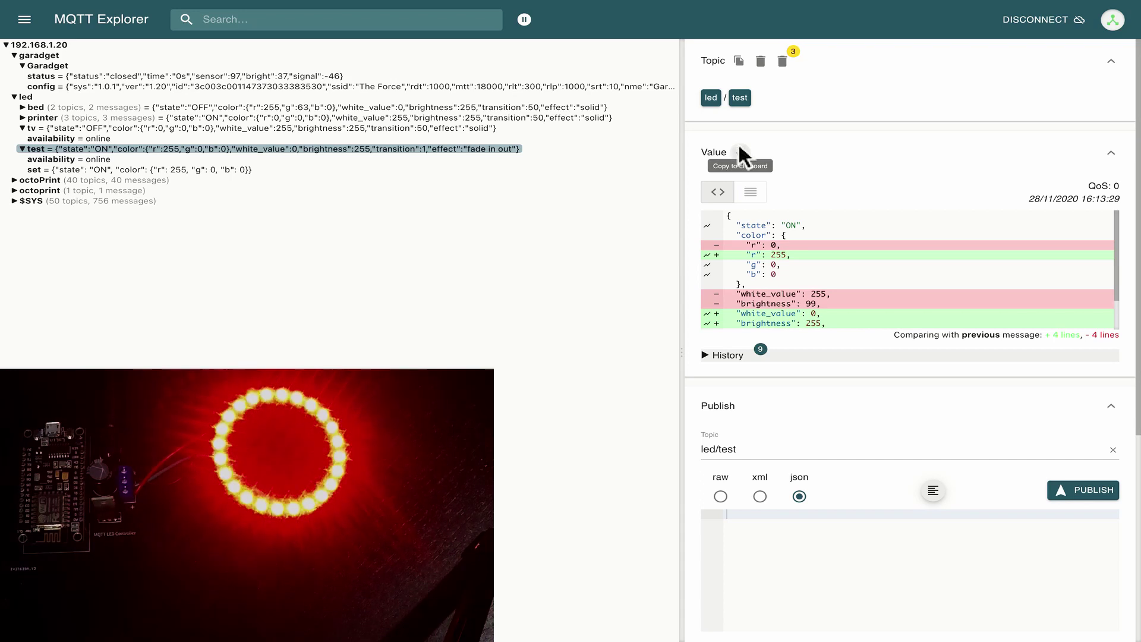
# Paste the copied state JSON into the publish editor, format it, and set topic led/test/set.
pyautogui.scroll(-1, 863, 409)
pyautogui.scroll(-1, 868, 410)
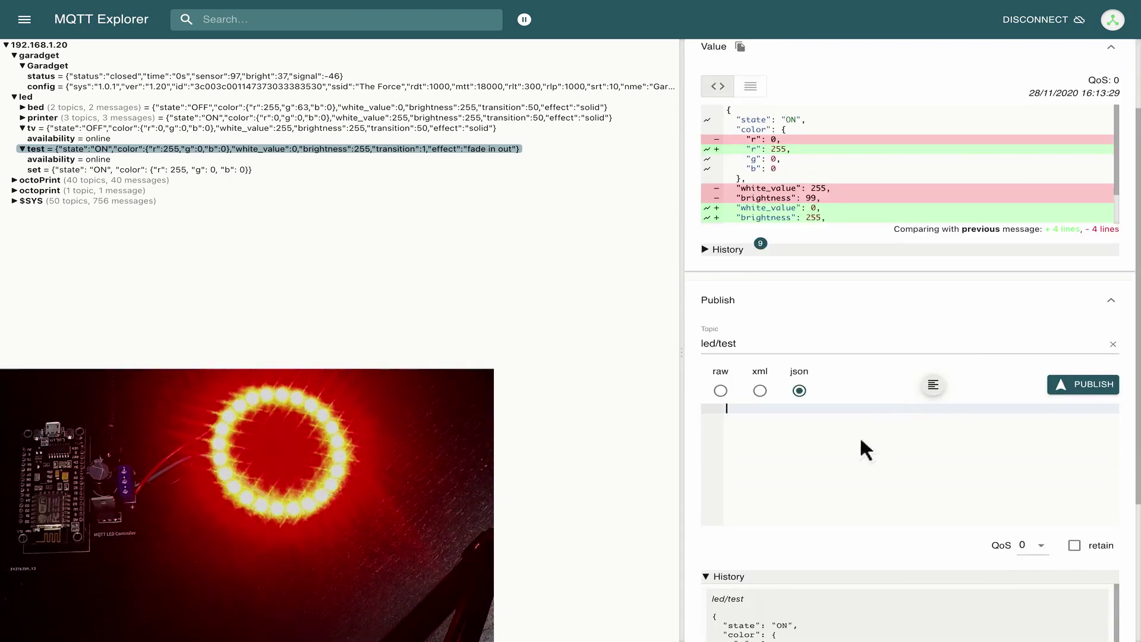
pyautogui.hotkey('ctrl', 'v')
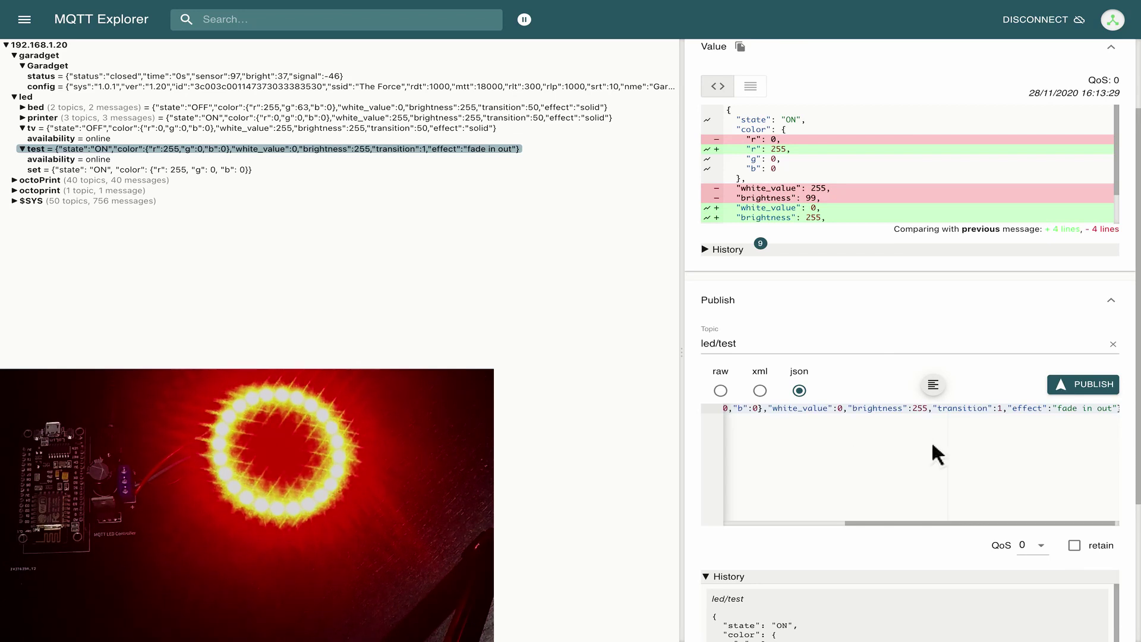
pyautogui.click(932, 384)
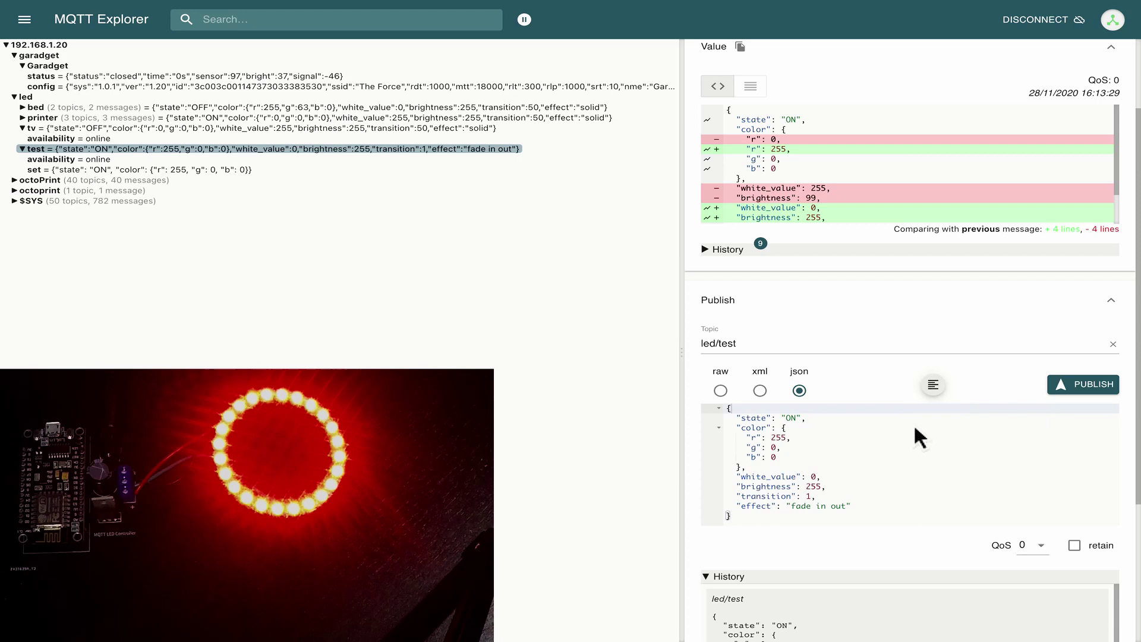
pyautogui.click(771, 341)
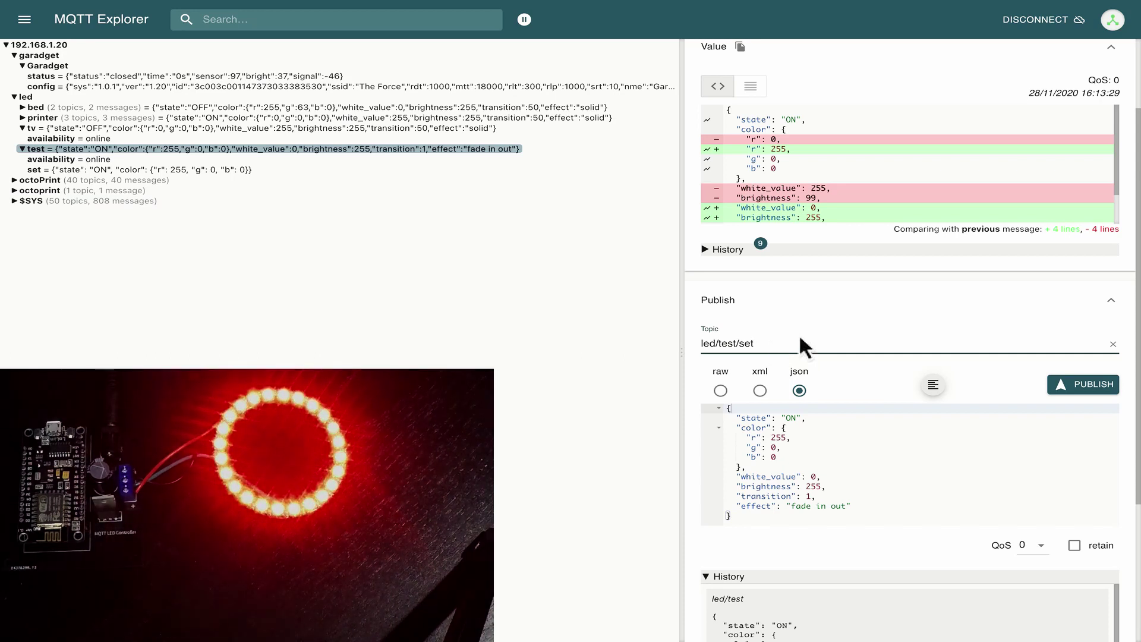
# Edit the payload to r 0, white_value 255, brightness 63, transition 500, effect solid, and publish.
pyautogui.doubleClick(778, 437)
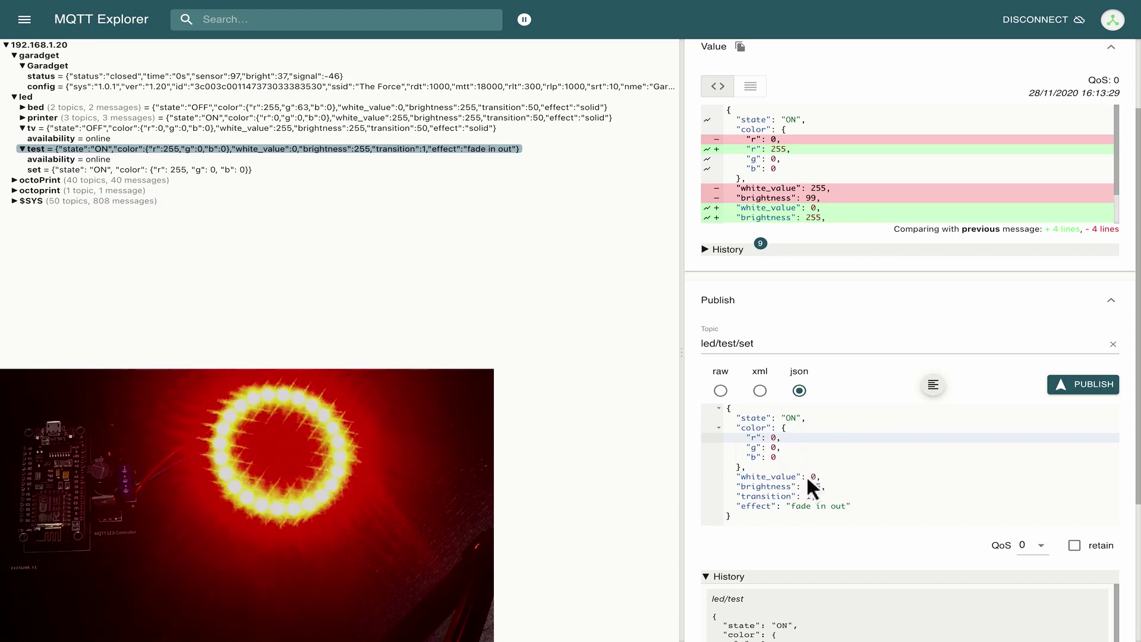
pyautogui.doubleClick(813, 477)
pyautogui.press('BackSpace')
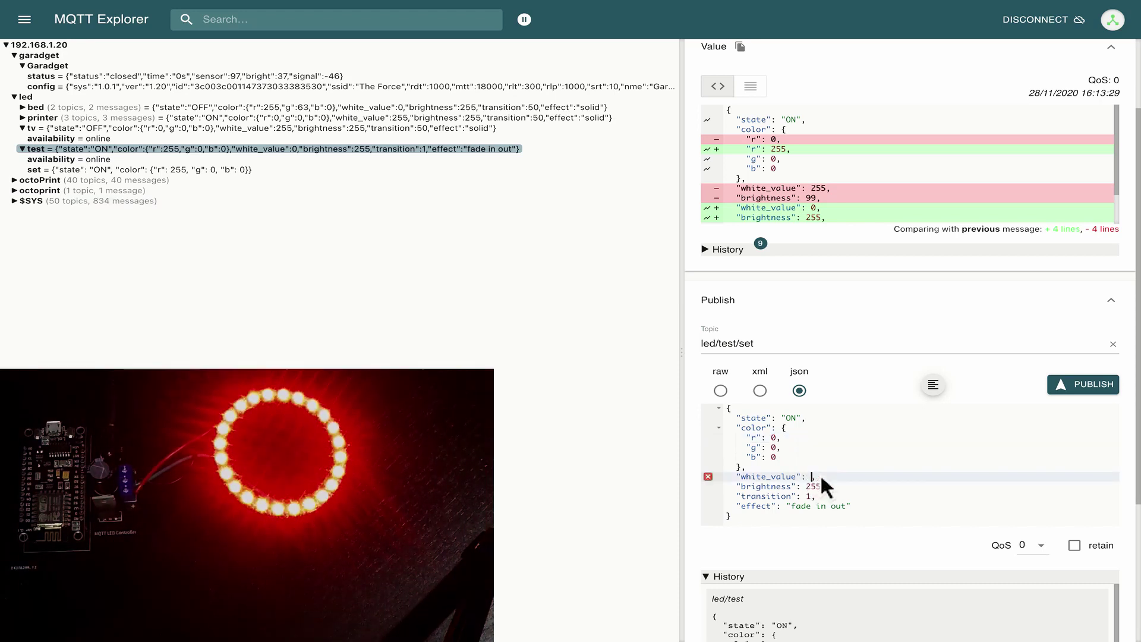
pyautogui.write('255')
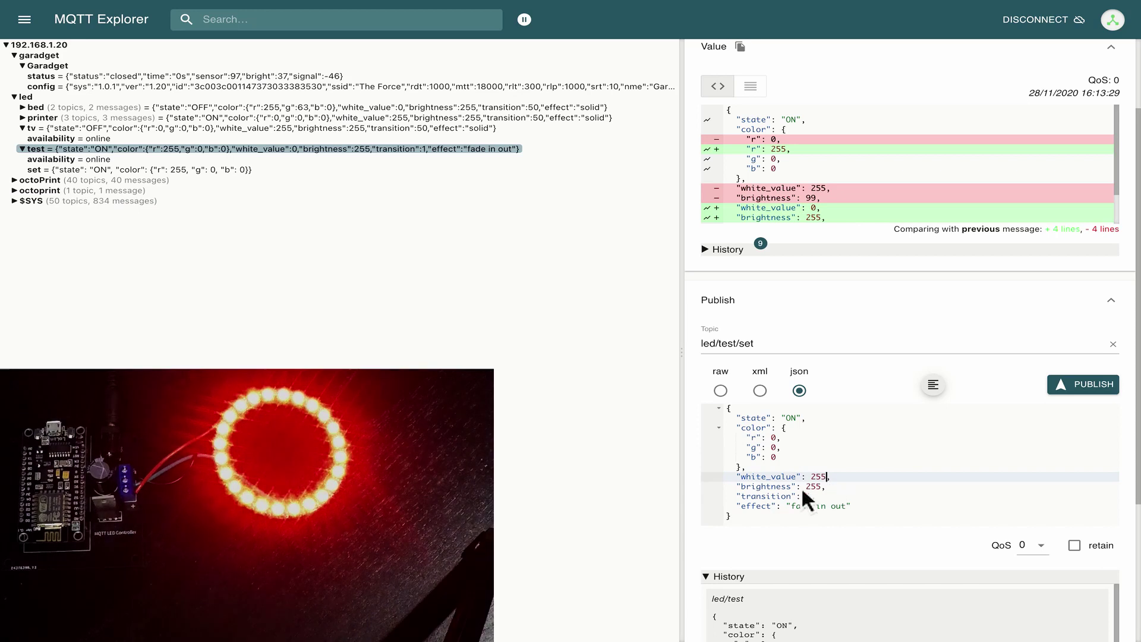
pyautogui.click(818, 486)
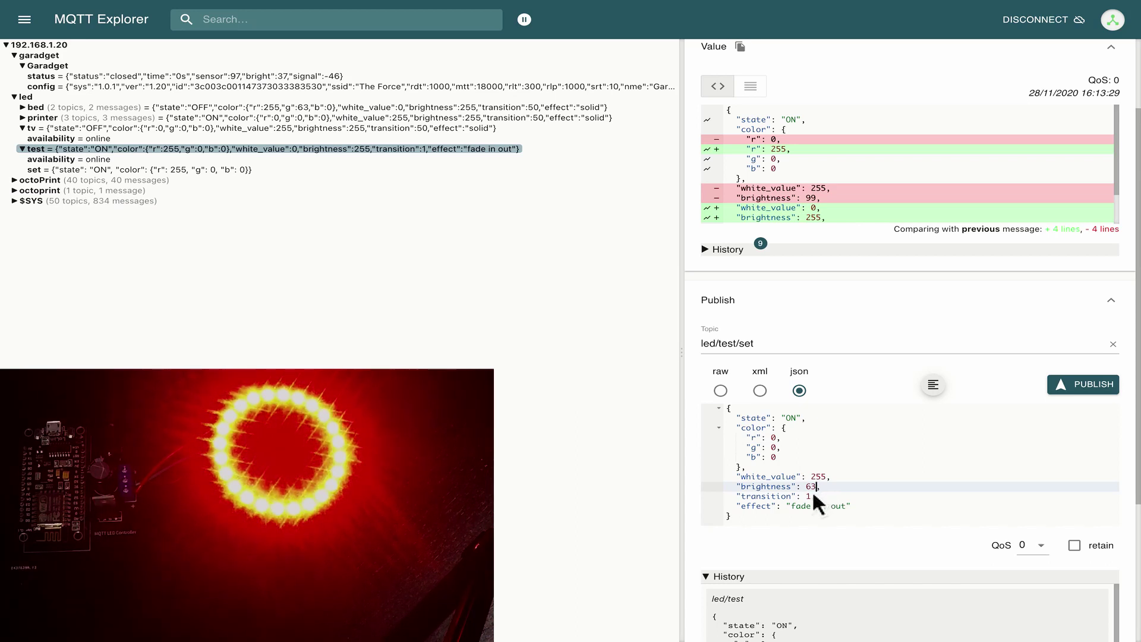
pyautogui.click(812, 495)
pyautogui.press('BackSpace')
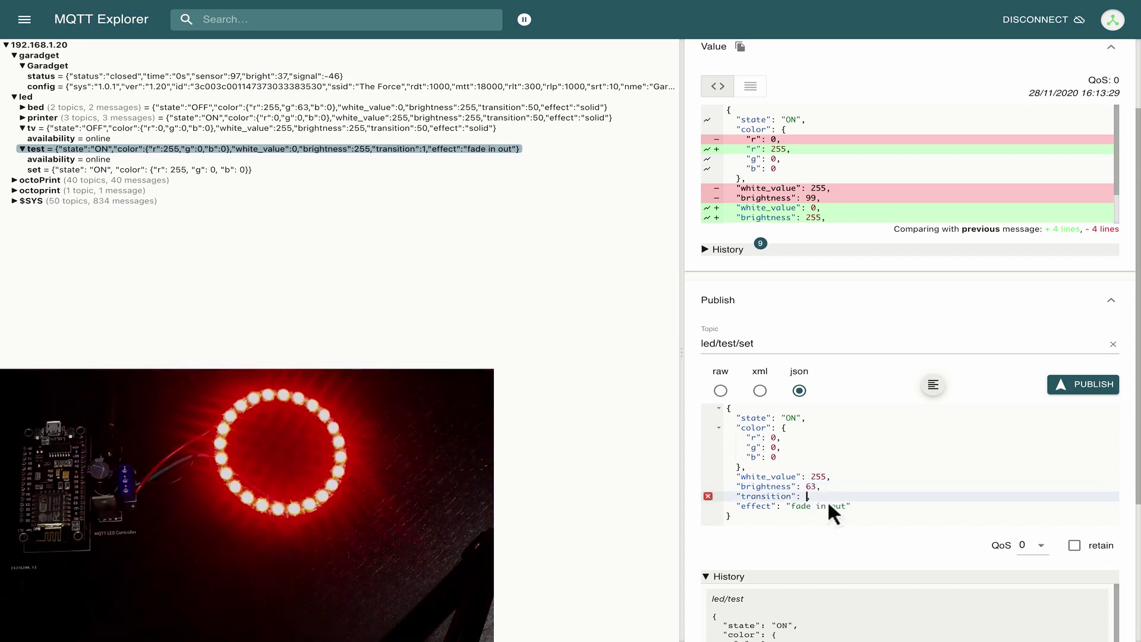
pyautogui.write('500')
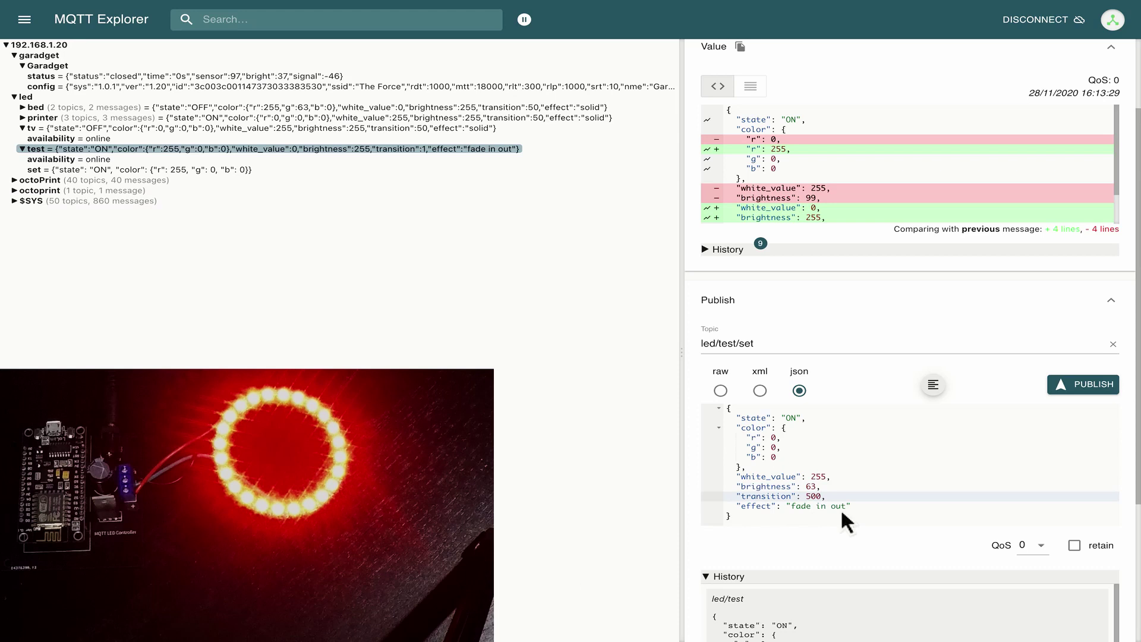
pyautogui.write(',')
pyautogui.moveTo(845, 503); pyautogui.dragTo(786, 506)
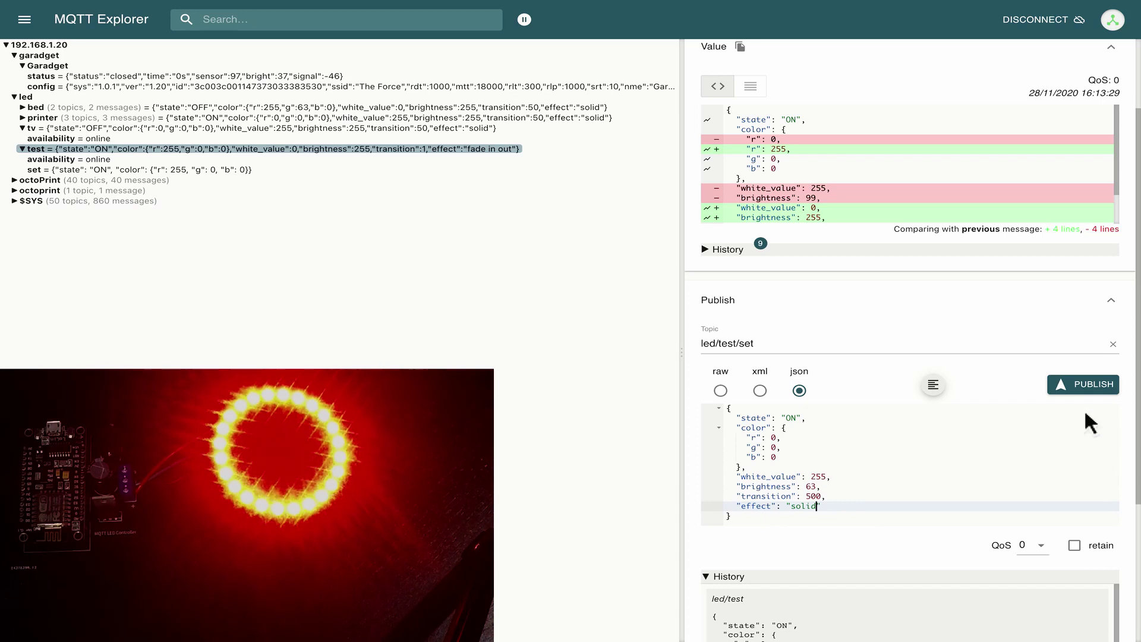
pyautogui.click(1079, 383)
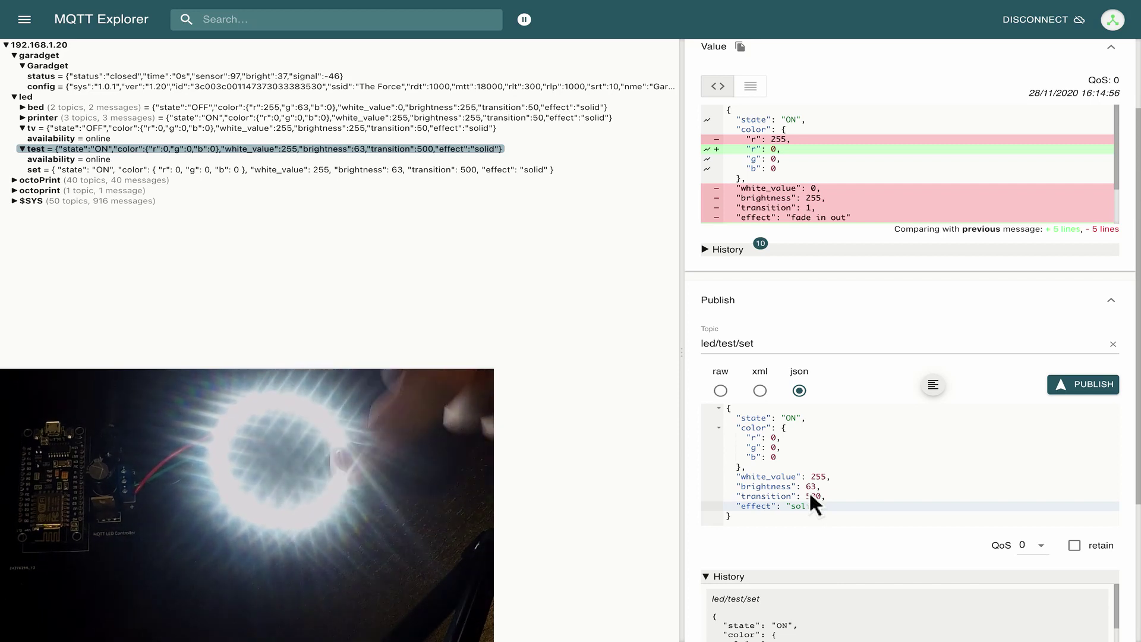
# Change the payload's brightness from 63 to 255 and publish it again.
pyautogui.doubleClick(812, 487)
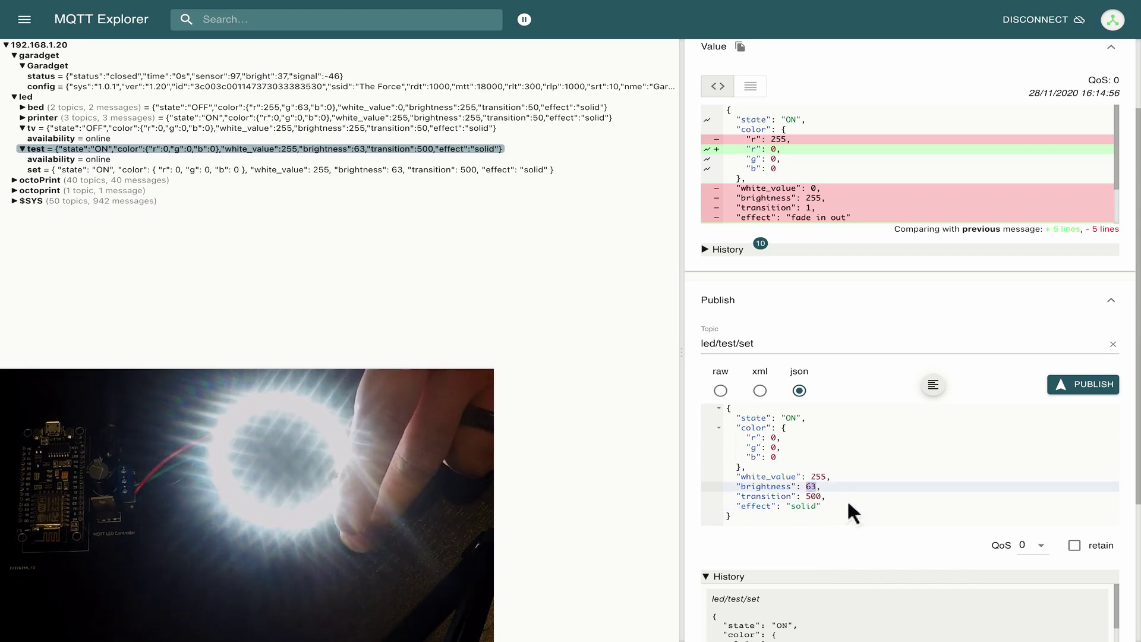
pyautogui.write('255')
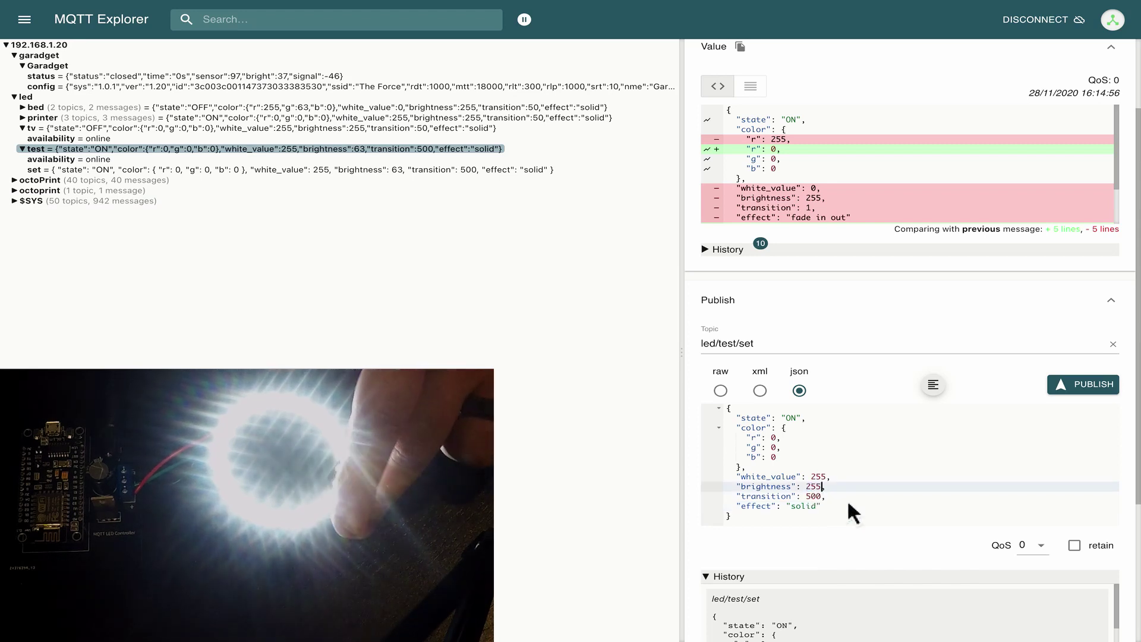
pyautogui.click(1078, 384)
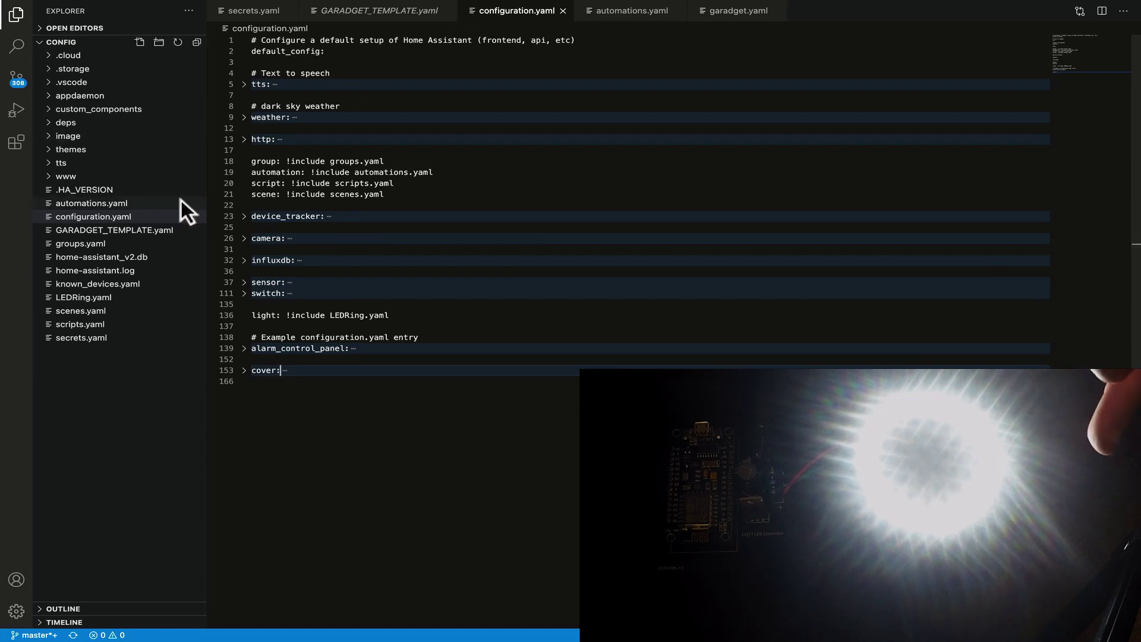
# Show configuration.yaml and highlight line 136's 'light: !include LEDRing.yaml' directive.
pyautogui.click(144, 214)
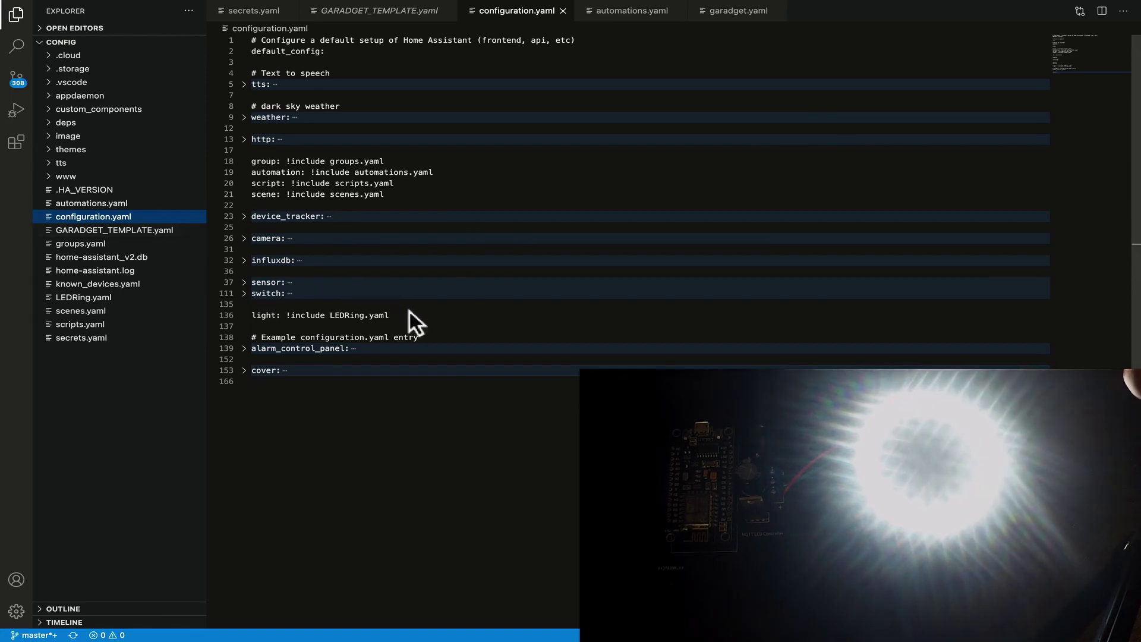
pyautogui.moveTo(401, 317); pyautogui.dragTo(250, 317)
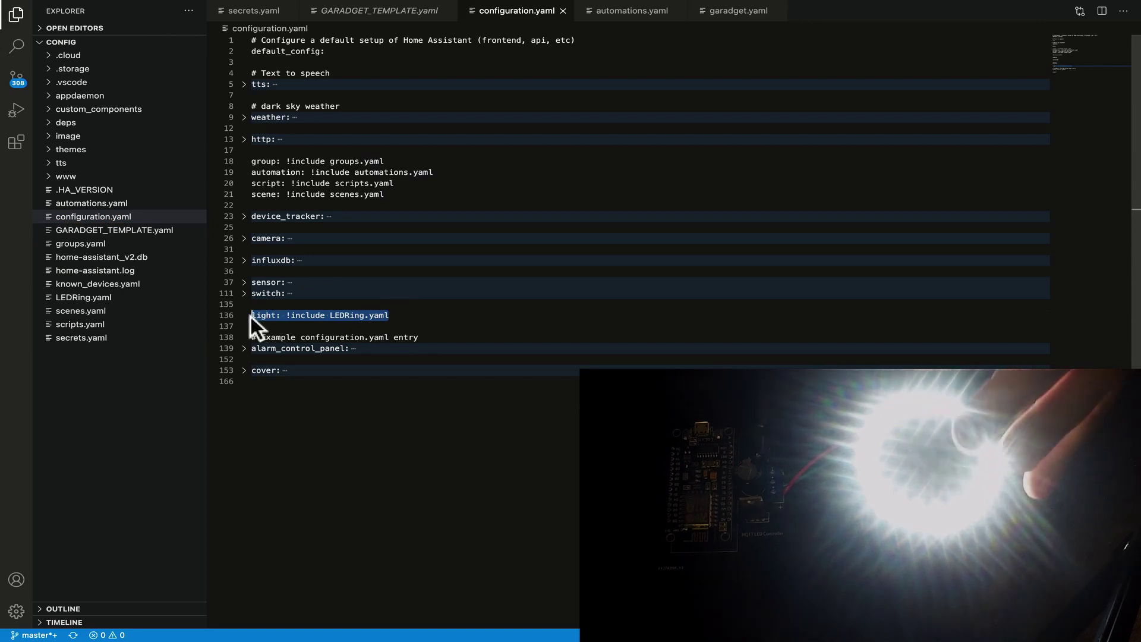
pyautogui.click(284, 315)
pyautogui.moveTo(289, 314); pyautogui.dragTo(397, 315)
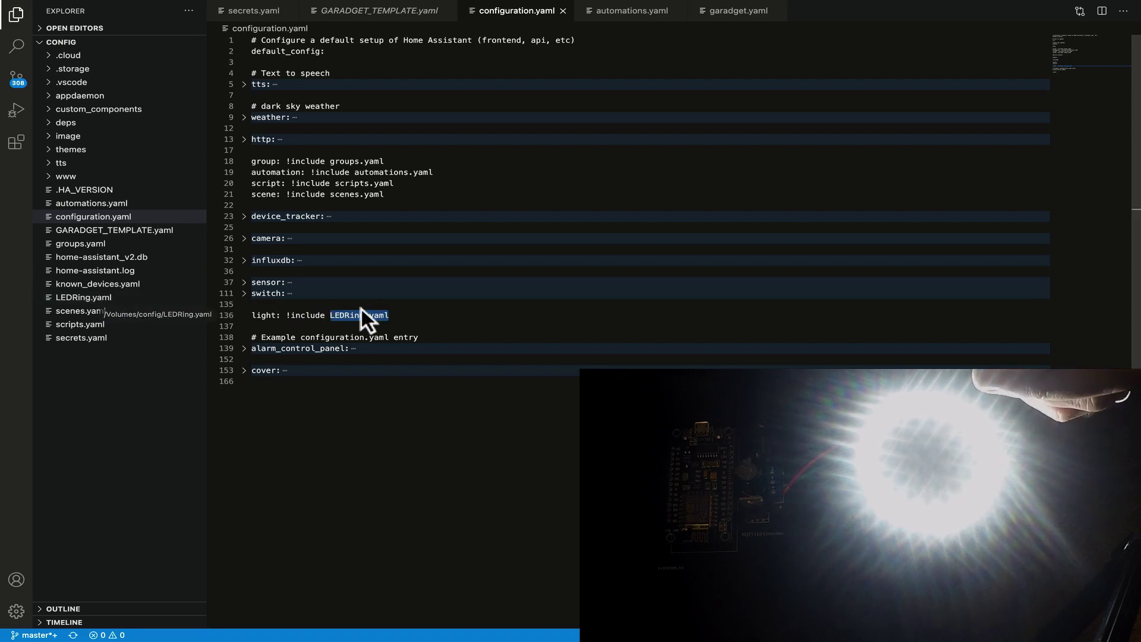
pyautogui.doubleClick(289, 315)
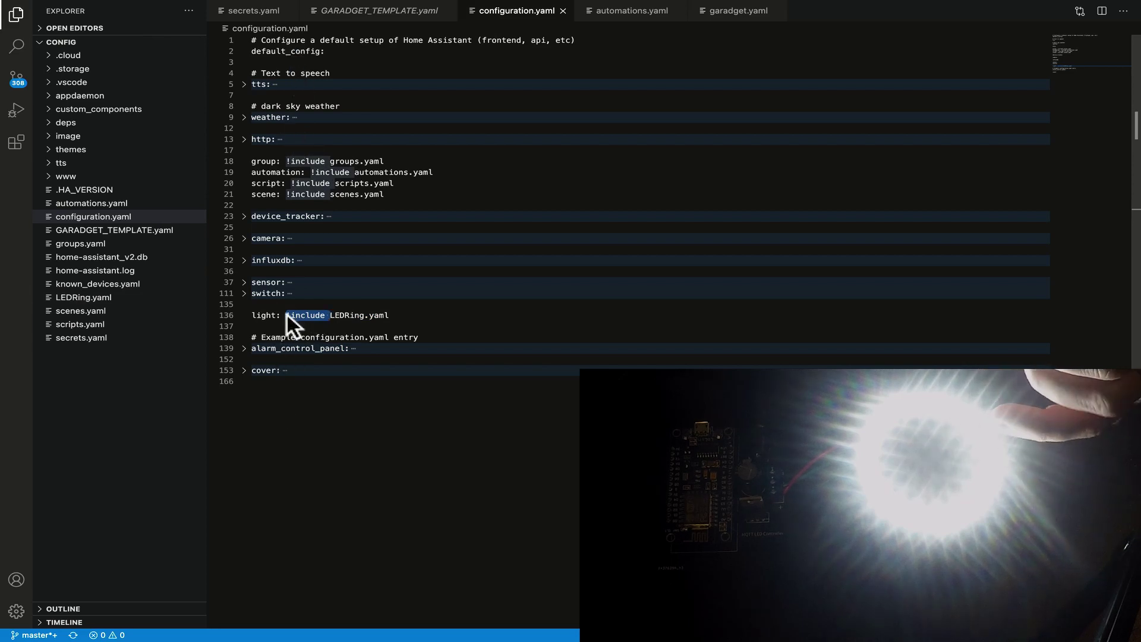
pyautogui.moveTo(287, 315); pyautogui.dragTo(395, 316)
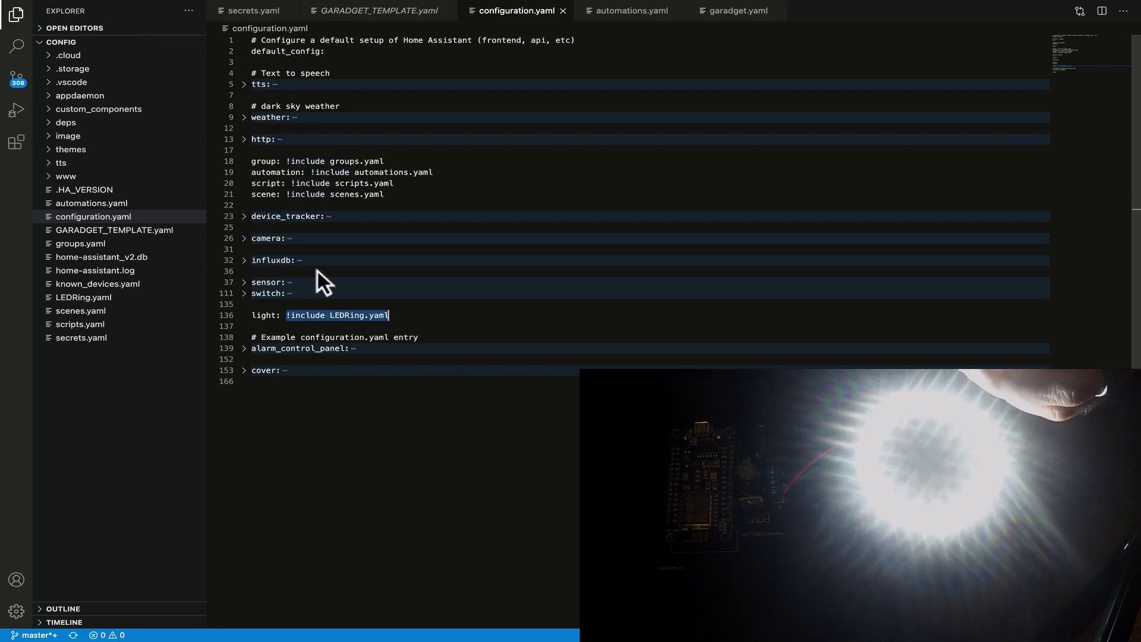
pyautogui.click(293, 304)
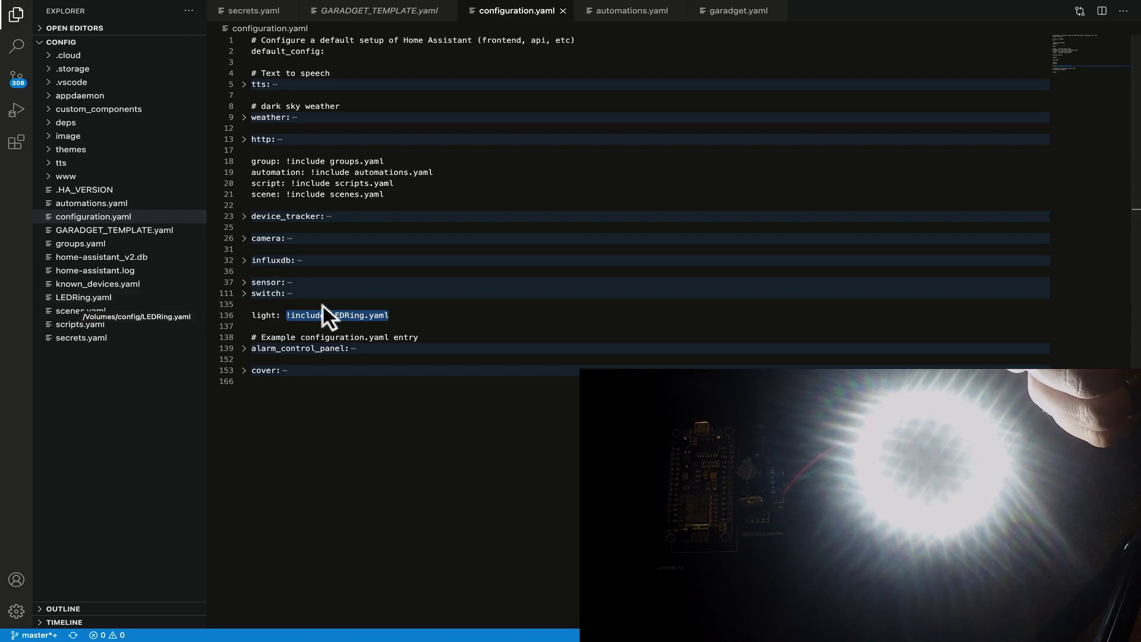
pyautogui.click(87, 296)
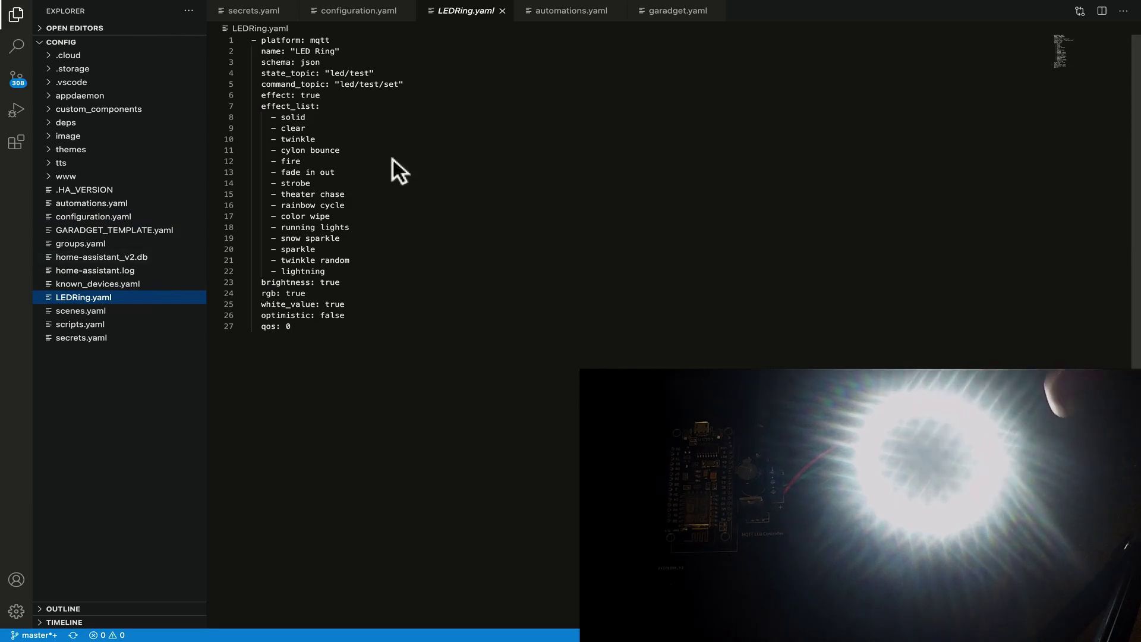
pyautogui.scroll(-1, 394, 158)
pyautogui.scroll(1, 403, 153)
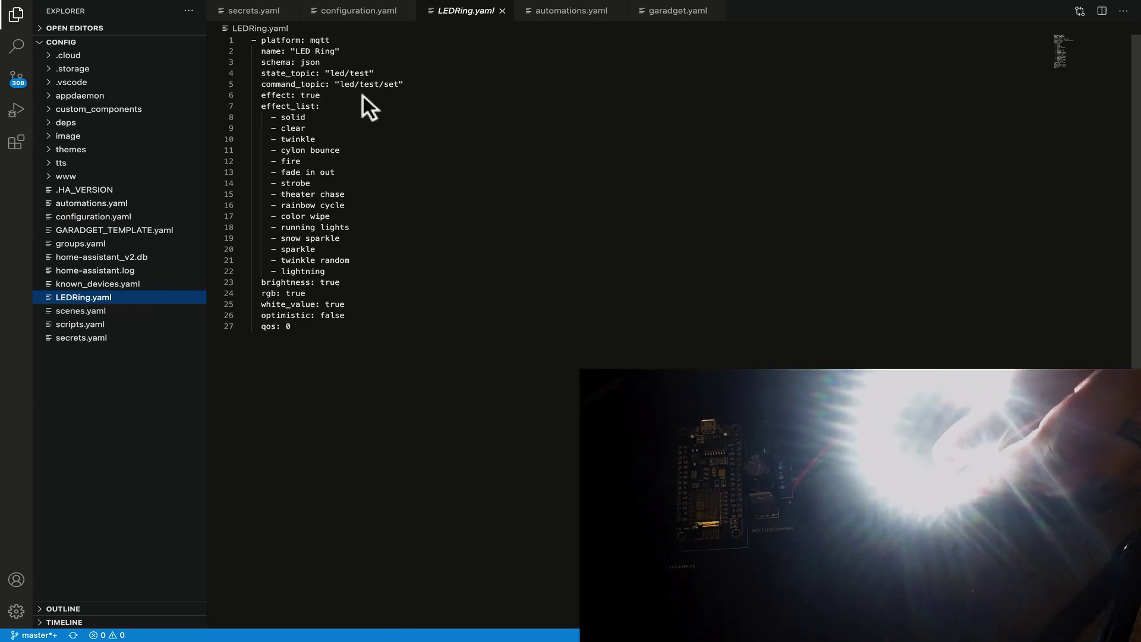
pyautogui.moveTo(262, 41); pyautogui.dragTo(333, 41)
pyautogui.click(347, 43)
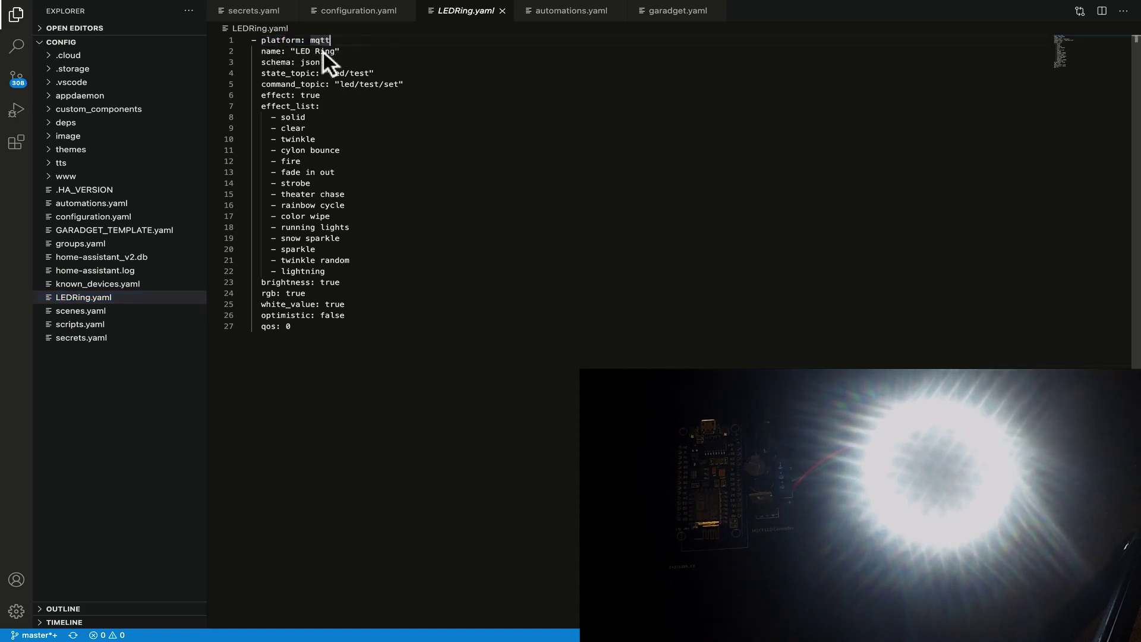
pyautogui.click(268, 50)
pyautogui.moveTo(263, 50); pyautogui.dragTo(343, 51)
pyautogui.click(348, 50)
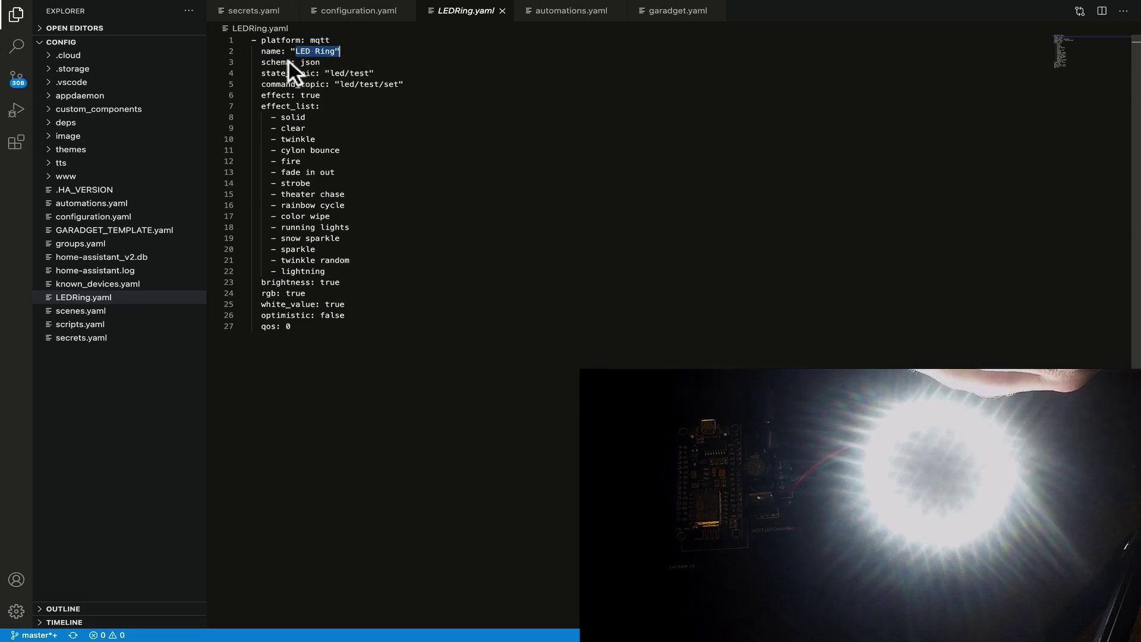
pyautogui.moveTo(262, 62); pyautogui.dragTo(309, 62)
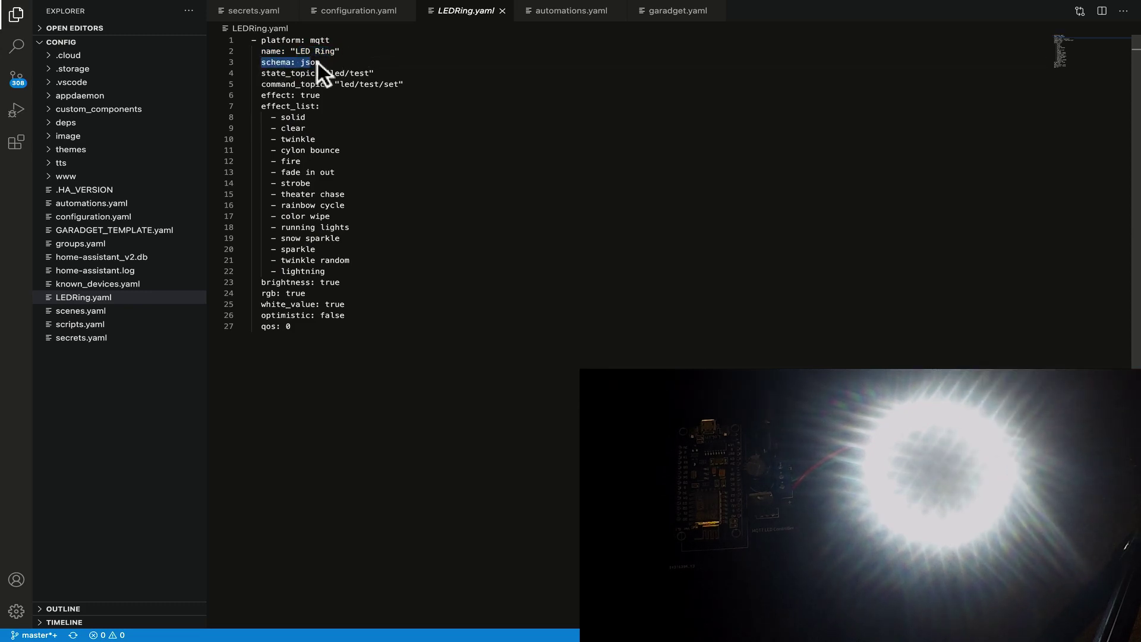
pyautogui.click(332, 63)
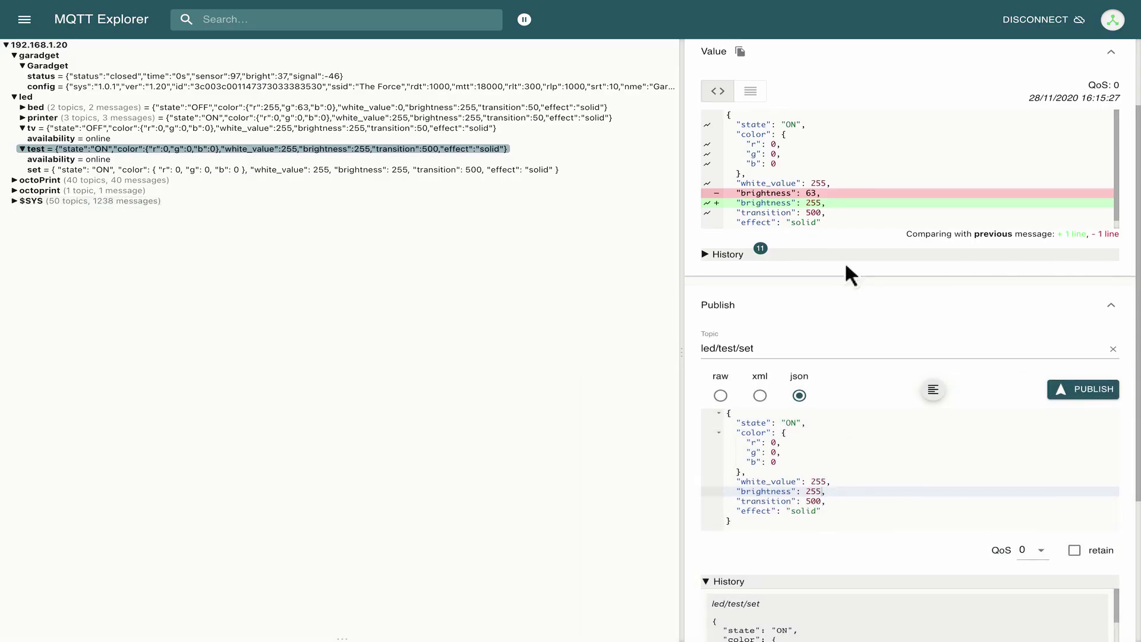
pyautogui.moveTo(865, 510); pyautogui.dragTo(742, 433)
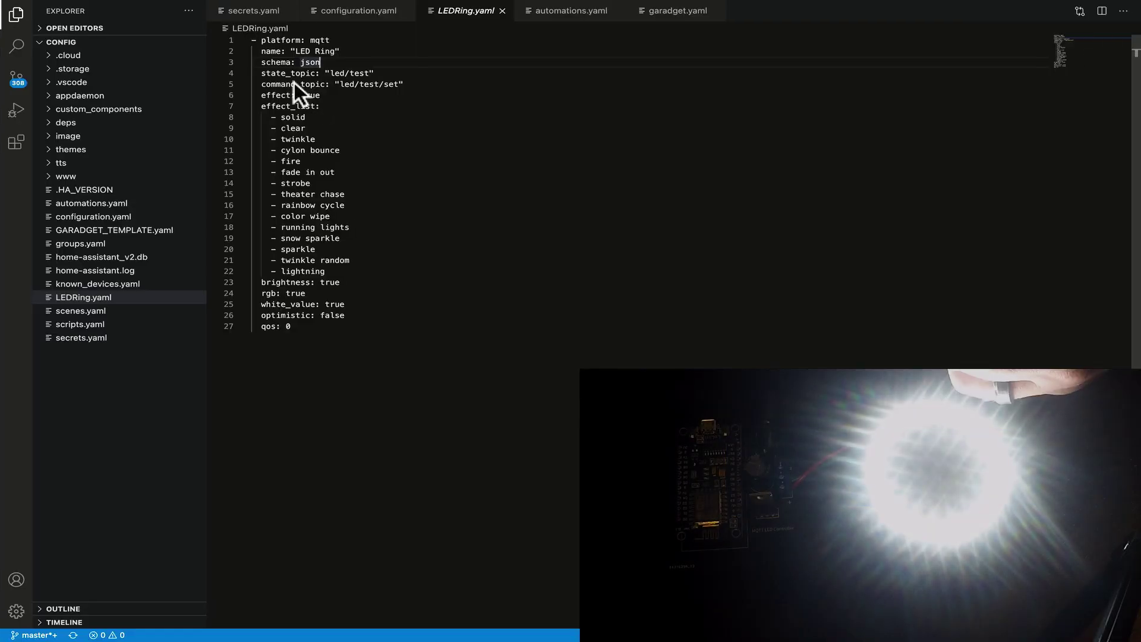
# Highlight the state_topic led/test and command_topic led/test/set lines in LEDRing.yaml.
pyautogui.moveTo(267, 71)
pyautogui.mouseDown()
pyautogui.moveTo(371, 73)
pyautogui.moveTo(263, 69)
pyautogui.mouseUp()
pyautogui.click(393, 75)
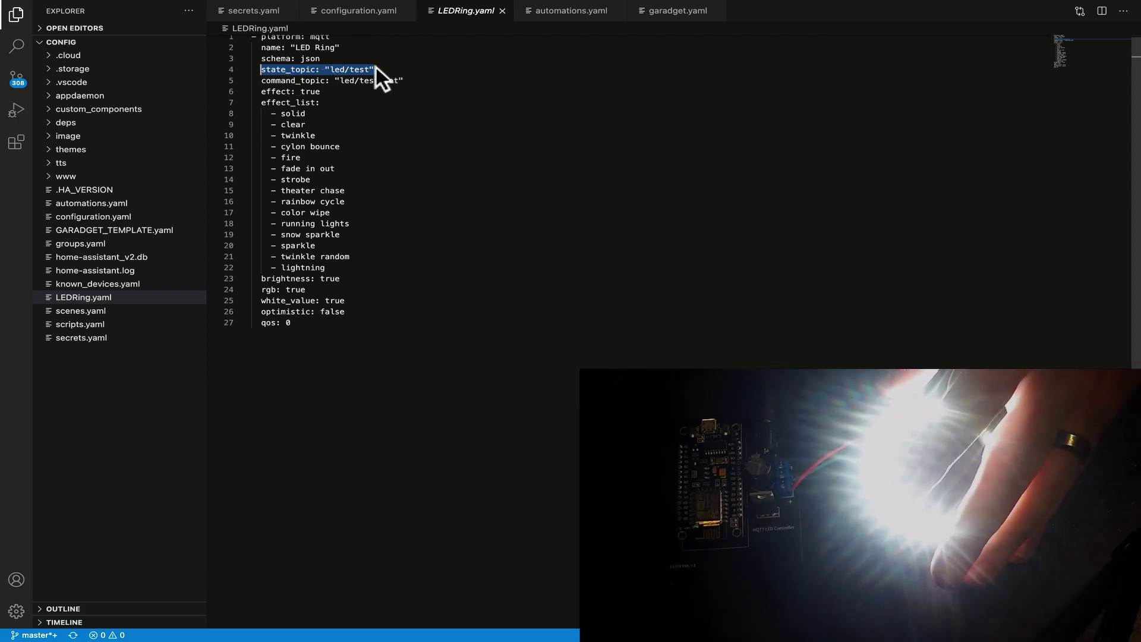
pyautogui.click(271, 81)
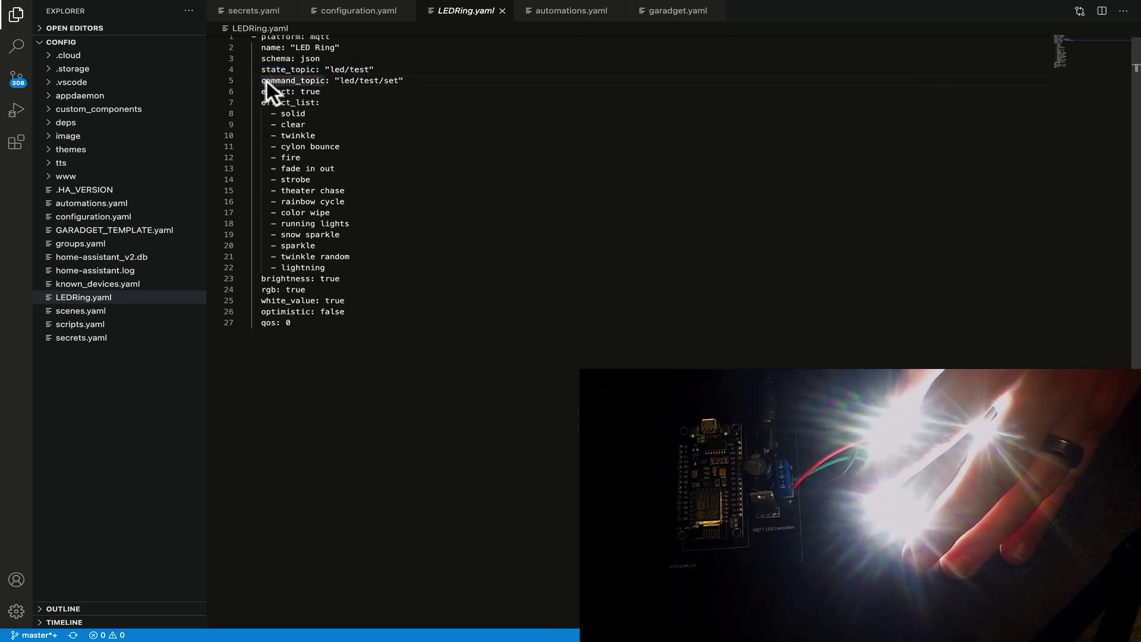
pyautogui.moveTo(263, 81); pyautogui.dragTo(399, 82)
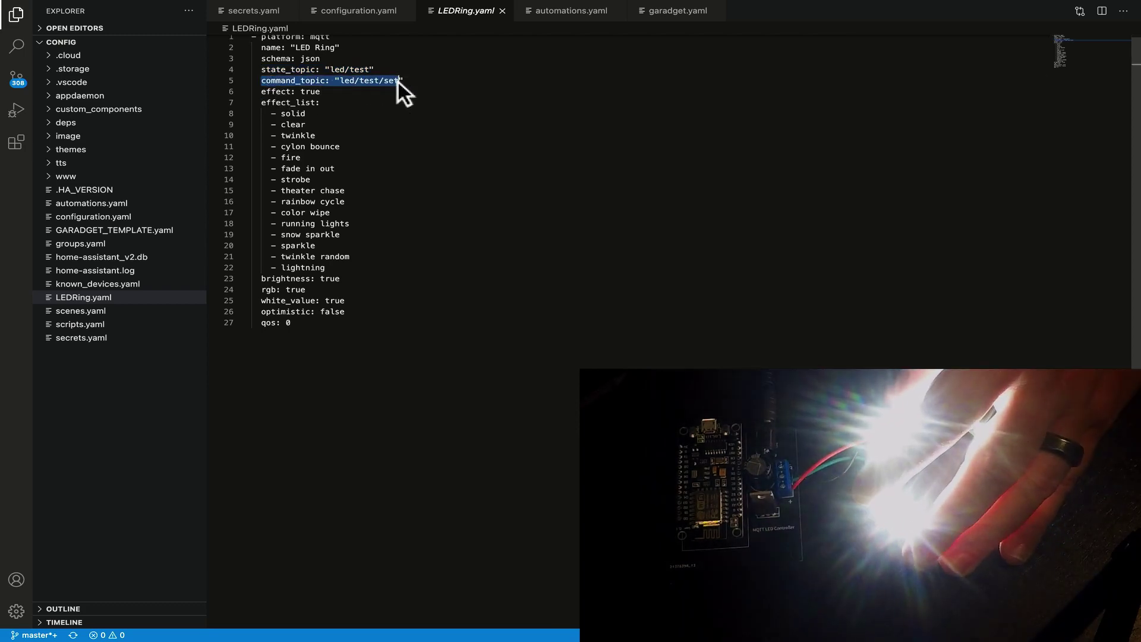
# Publish the led/test/set payload with r 255 and no white_value, turning the ring red.
pyautogui.hotkey('alt', 'Tab')
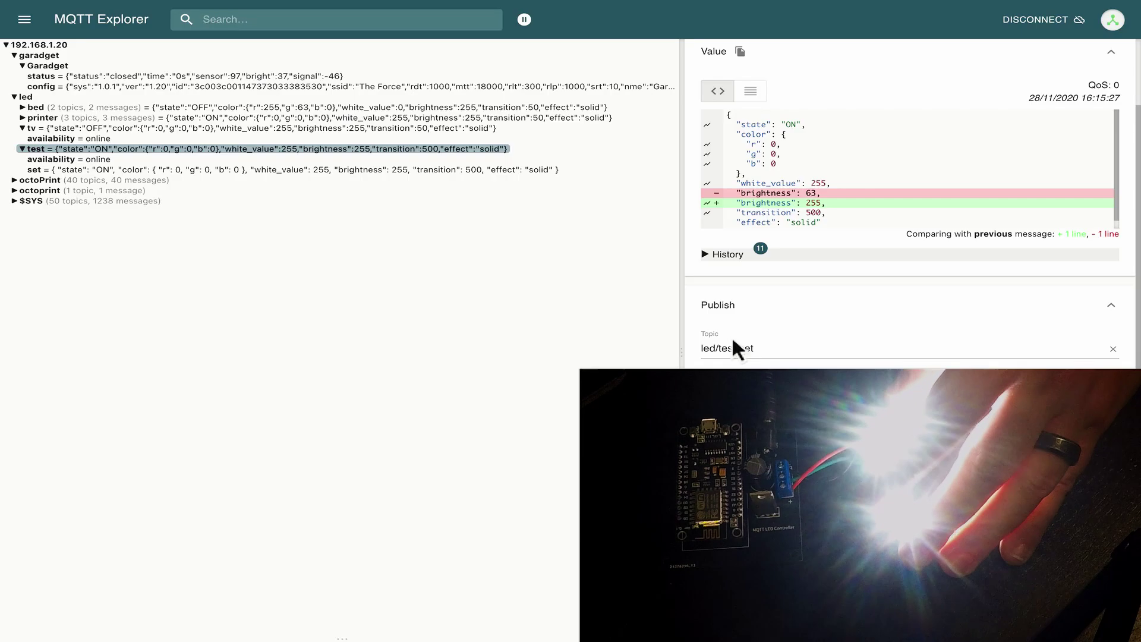
pyautogui.click(750, 350)
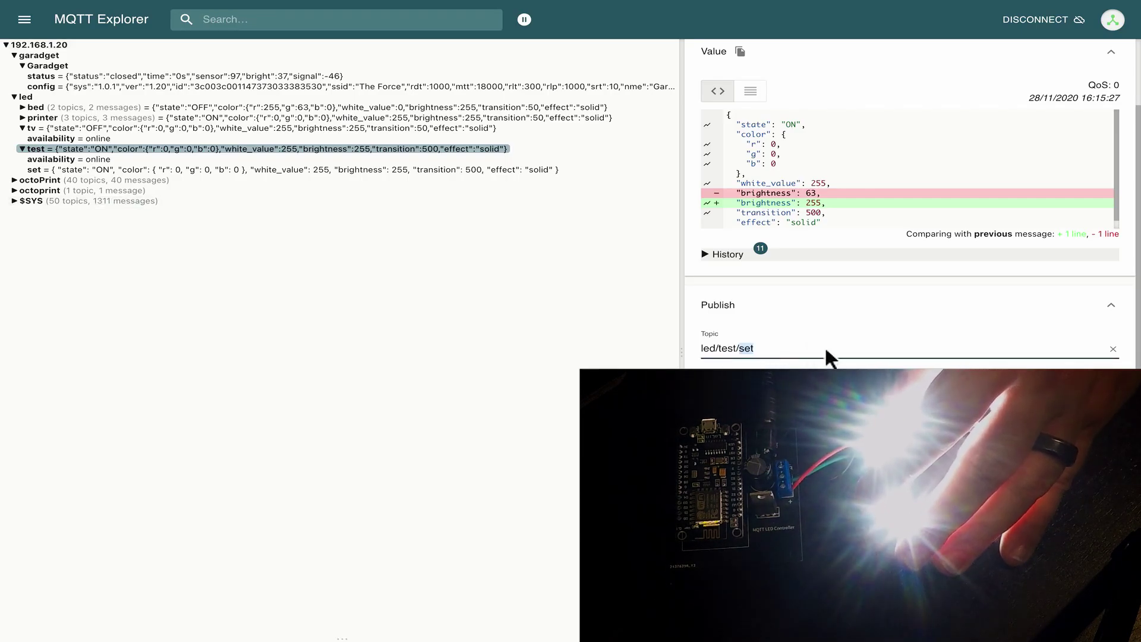
pyautogui.click(742, 351)
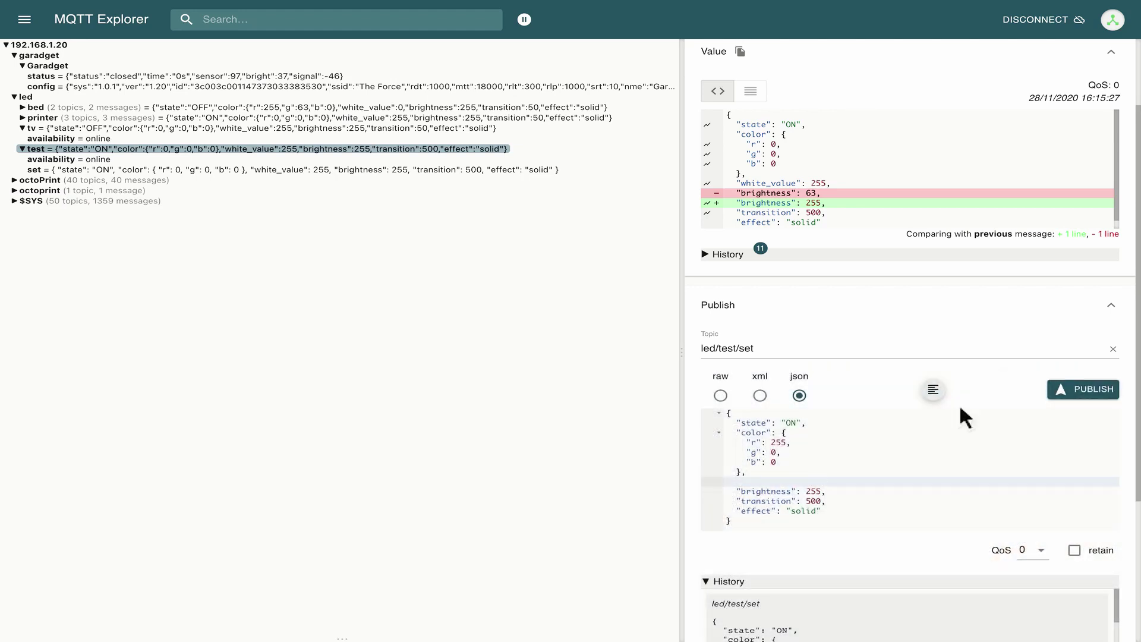
pyautogui.click(1060, 397)
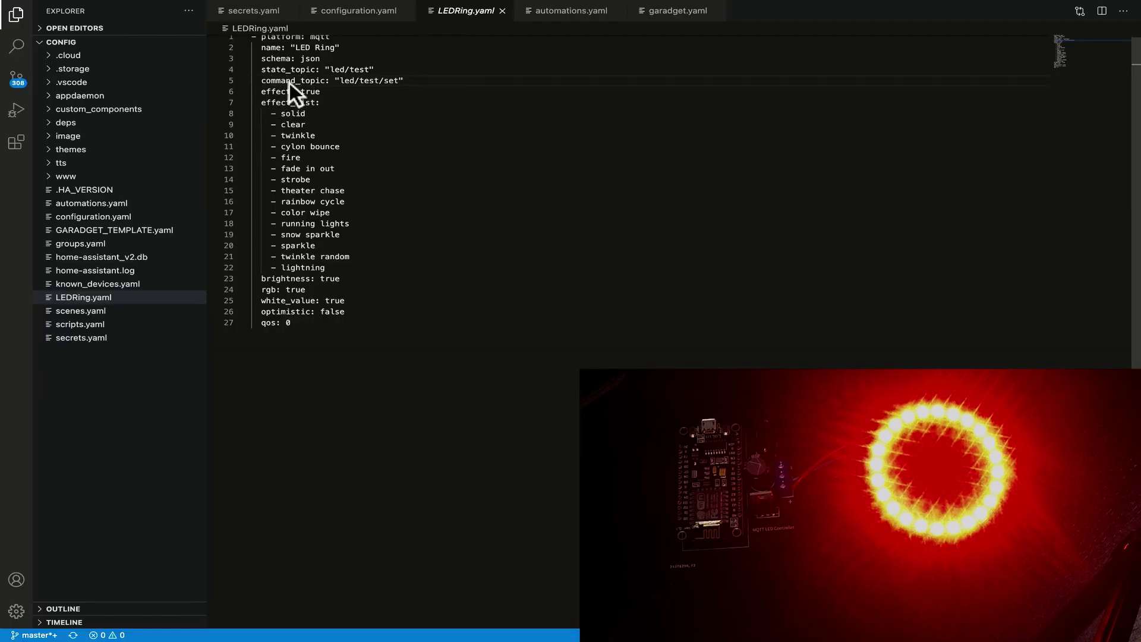
# Review the effect: true setting and its effect_list entries in LEDRing.yaml.
pyautogui.click(263, 90)
pyautogui.moveTo(263, 90); pyautogui.dragTo(399, 303)
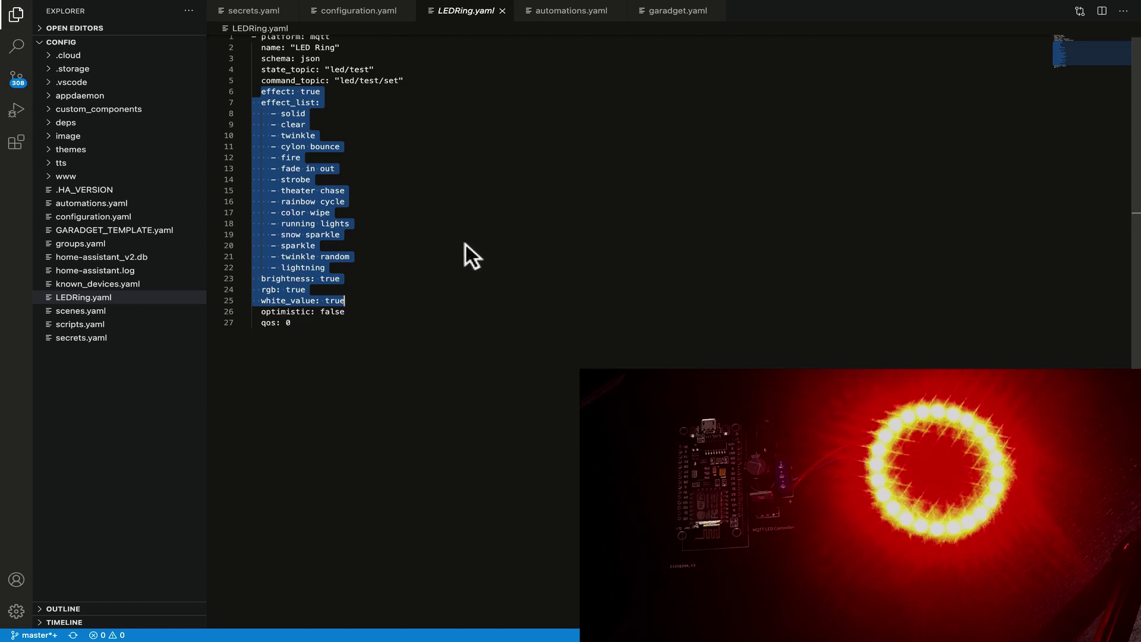
pyautogui.click(390, 135)
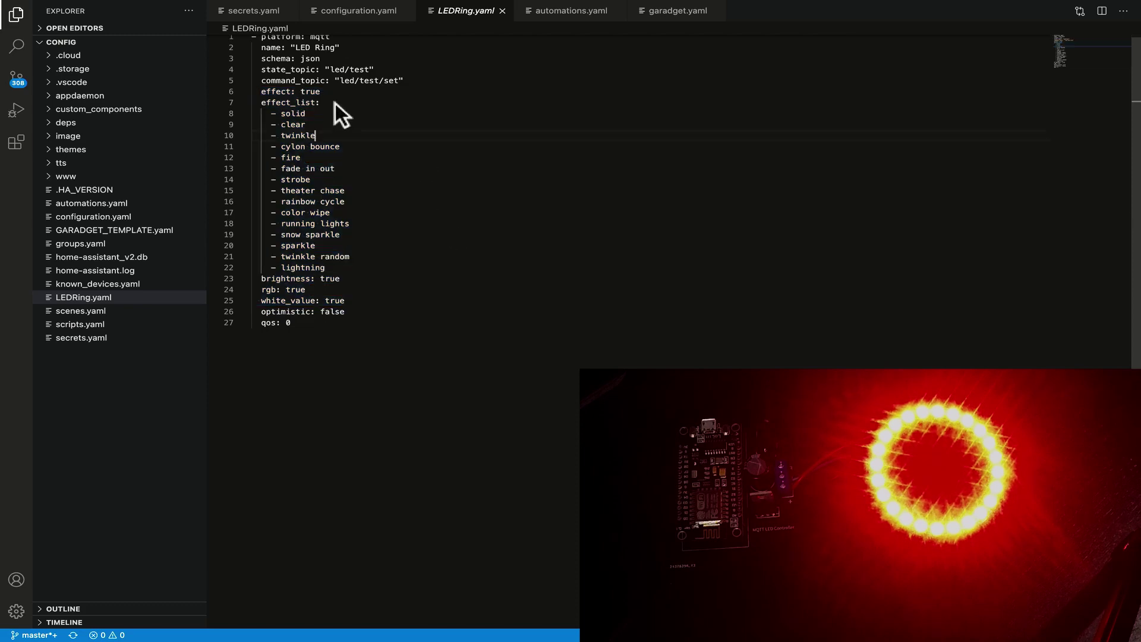
pyautogui.click(263, 90)
pyautogui.moveTo(263, 91); pyautogui.dragTo(307, 92)
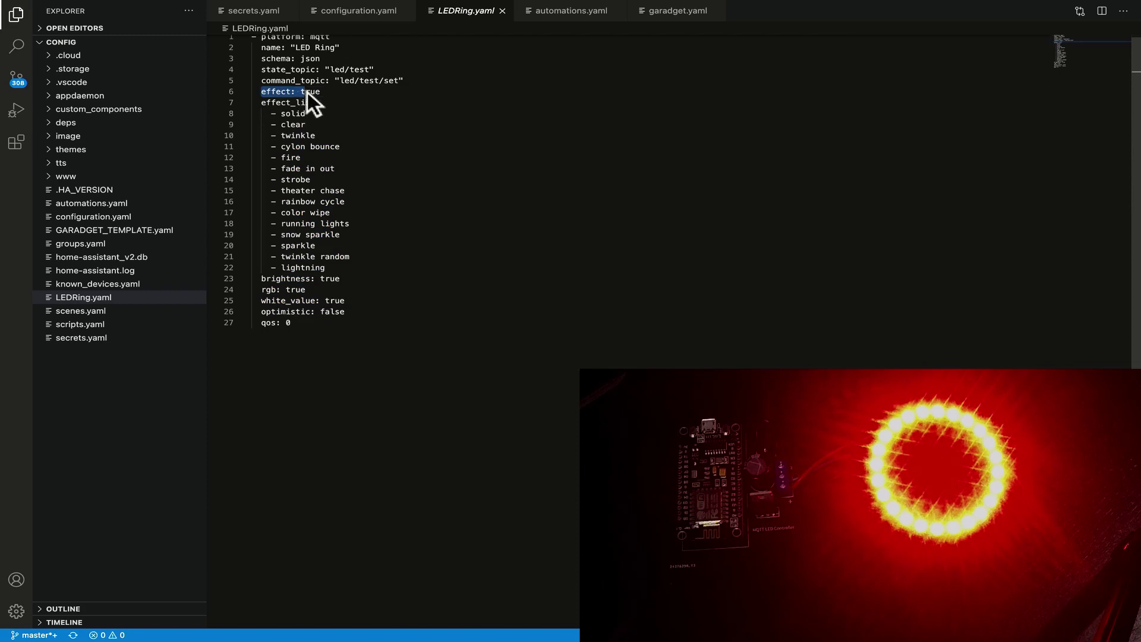
pyautogui.click(331, 94)
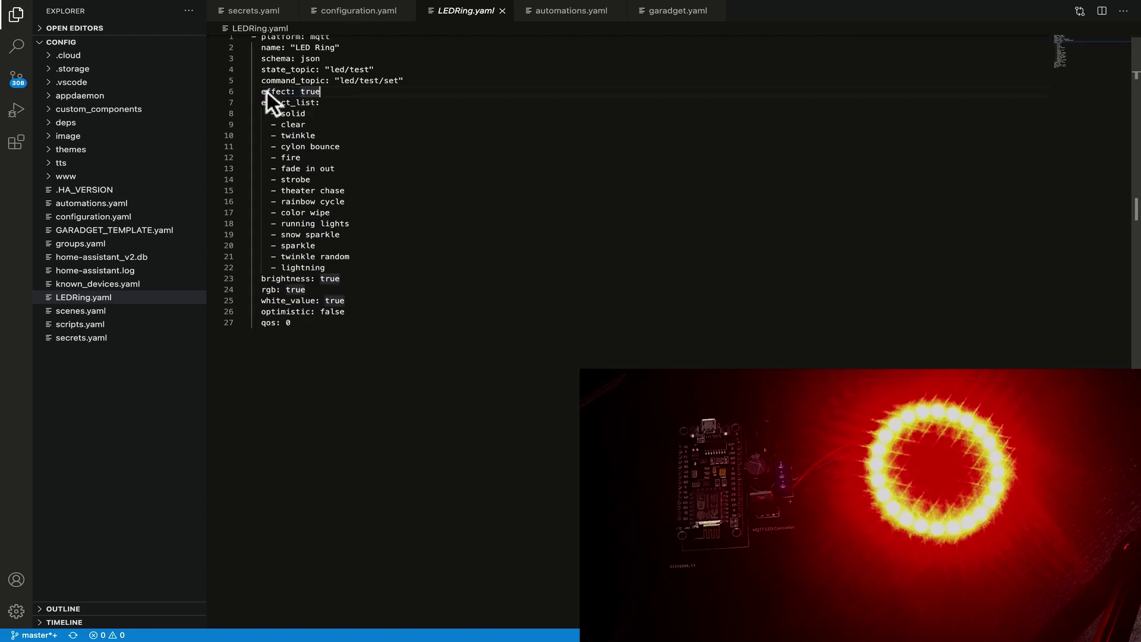
pyautogui.moveTo(267, 92); pyautogui.dragTo(375, 264)
pyautogui.click(306, 93)
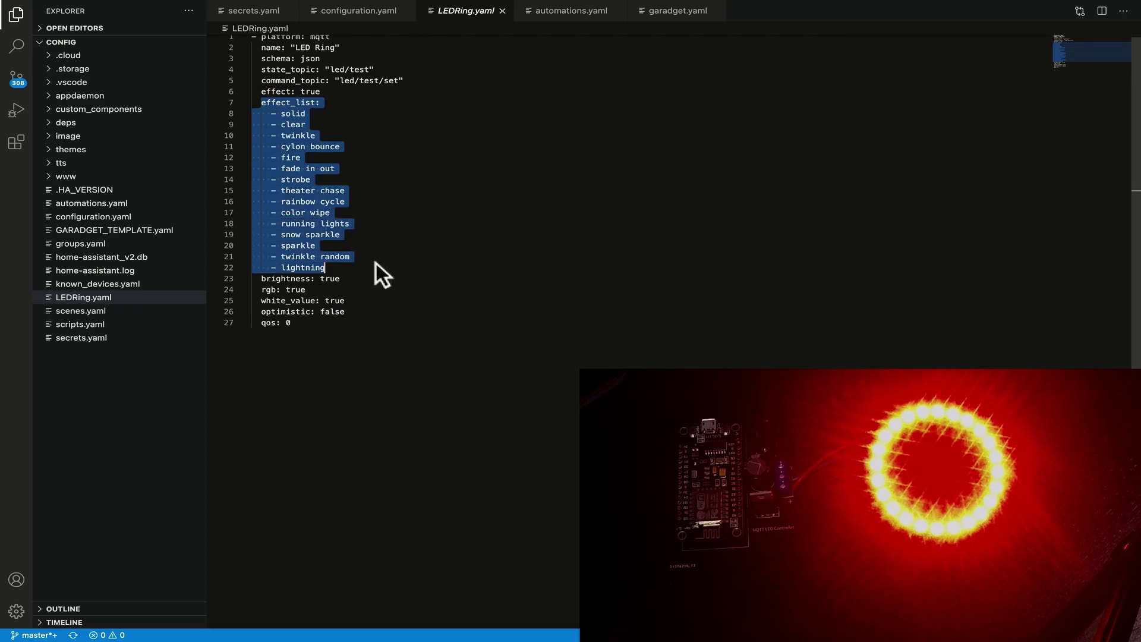
pyautogui.click(309, 273)
# Review the brightness, rgb and white_value settings, then optimistic: false and qos: 0.
pyautogui.moveTo(266, 280); pyautogui.dragTo(322, 281)
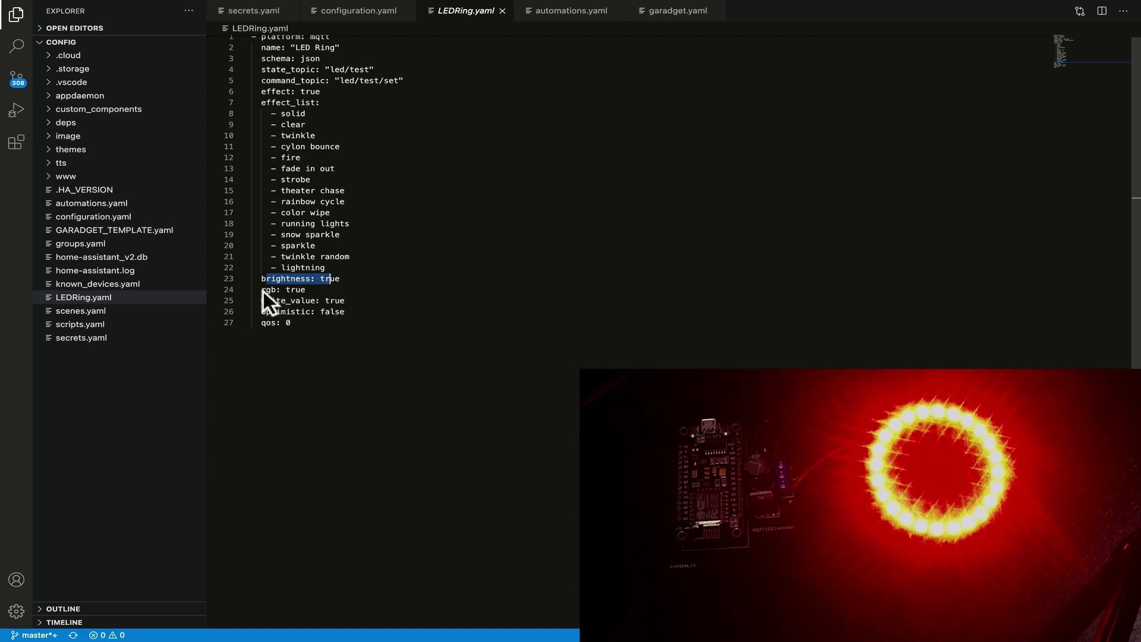
pyautogui.moveTo(263, 292); pyautogui.dragTo(310, 291)
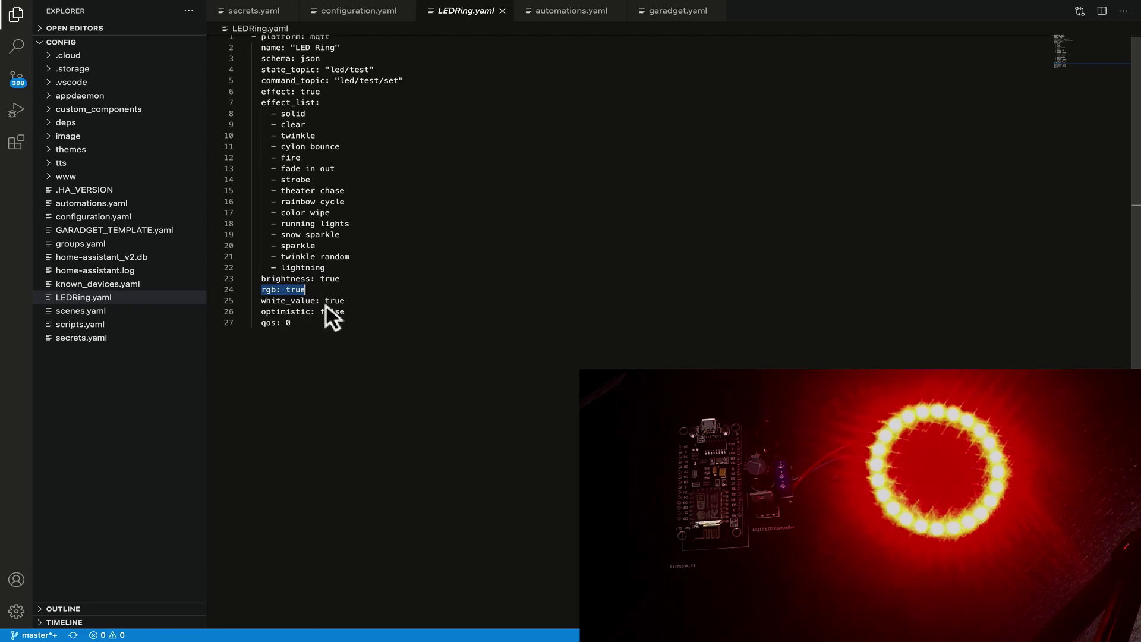
pyautogui.moveTo(350, 301); pyautogui.dragTo(303, 302)
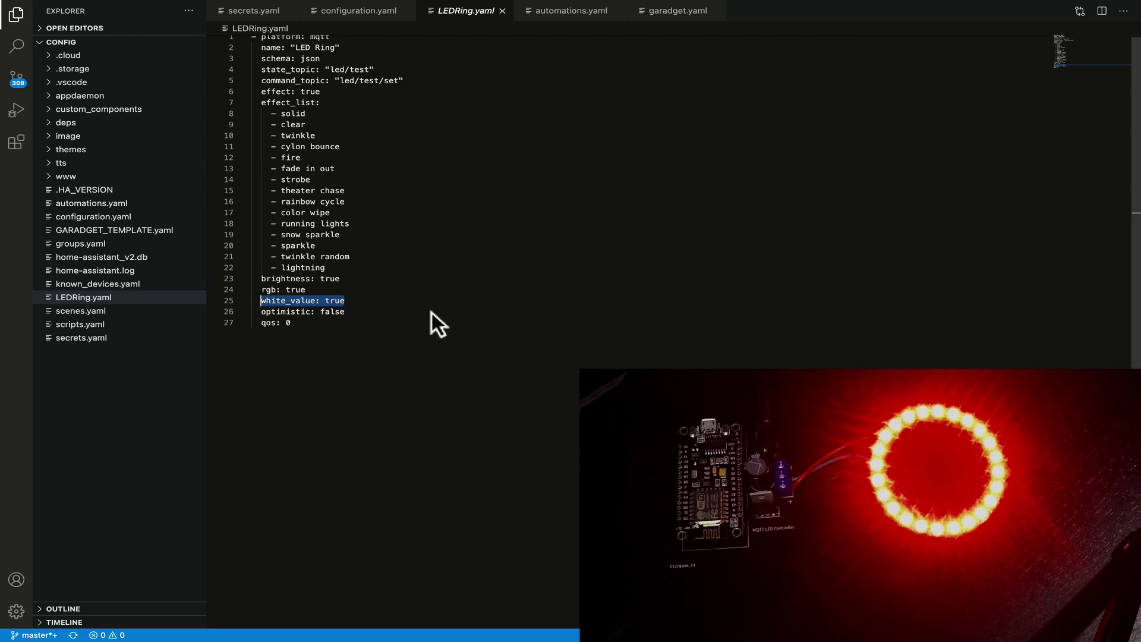
pyautogui.moveTo(261, 312); pyautogui.dragTo(309, 319)
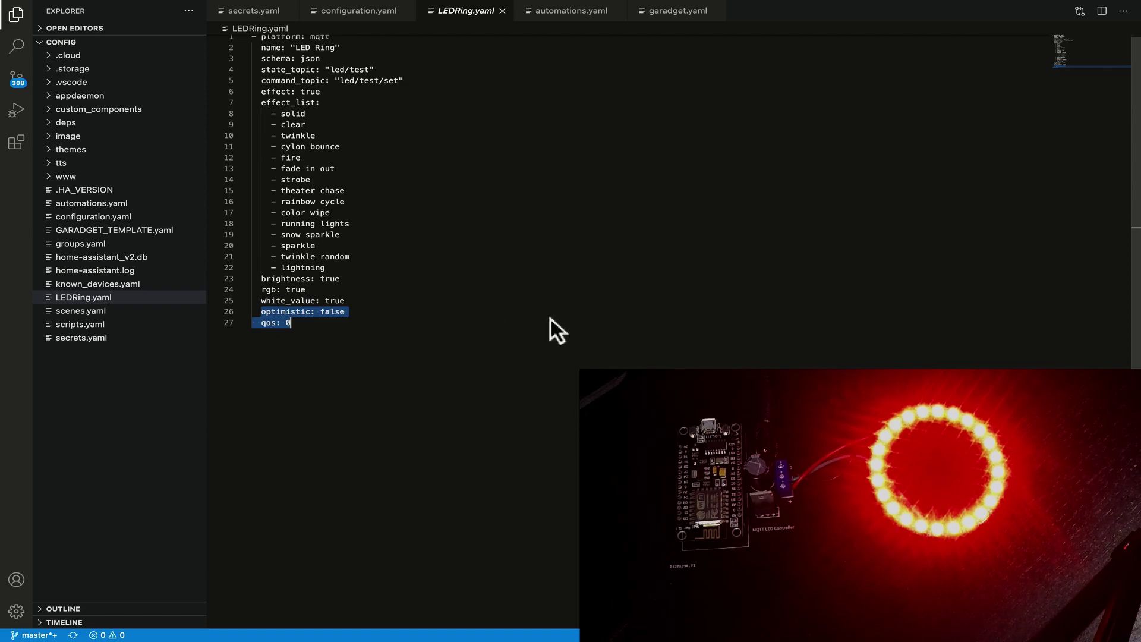
pyautogui.click(386, 311)
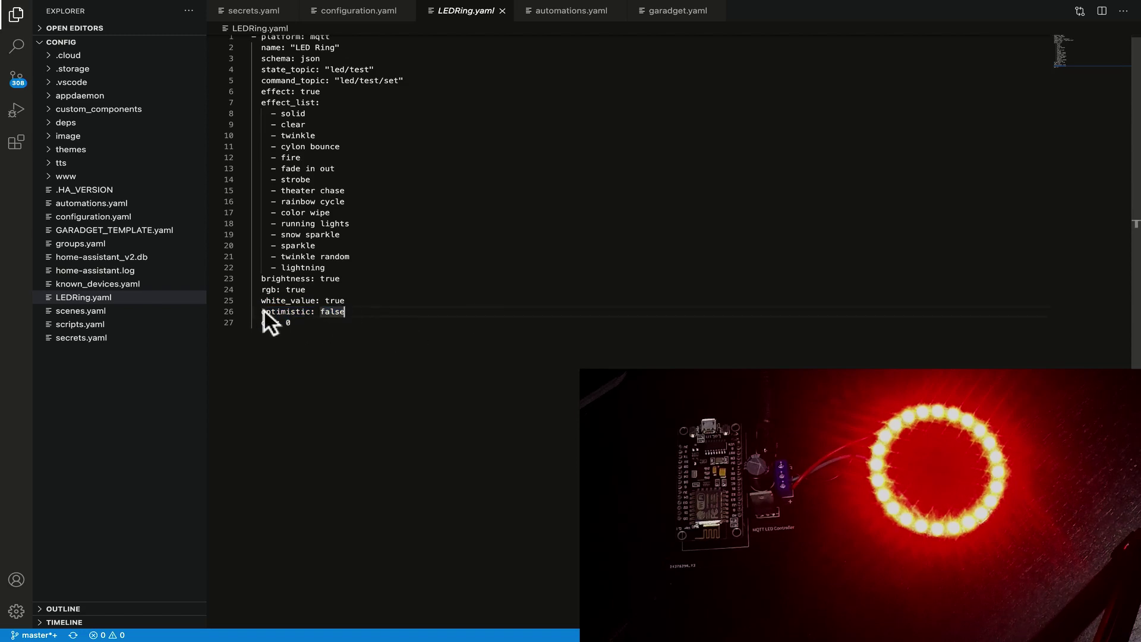
pyautogui.moveTo(265, 311); pyautogui.dragTo(356, 307)
pyautogui.click(379, 315)
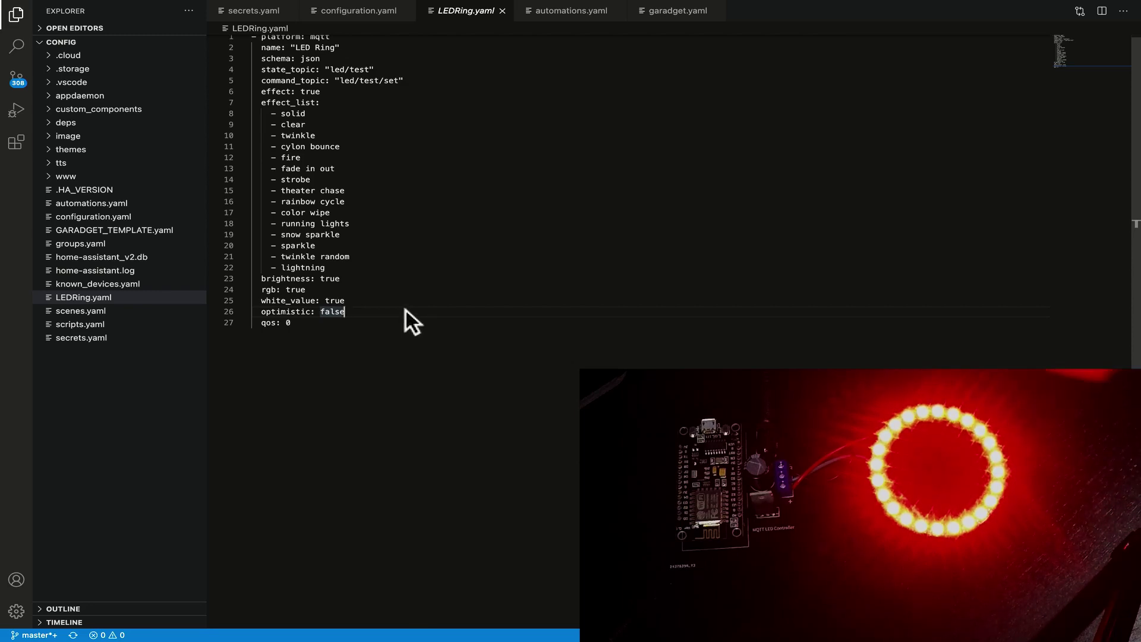
pyautogui.press('Down')
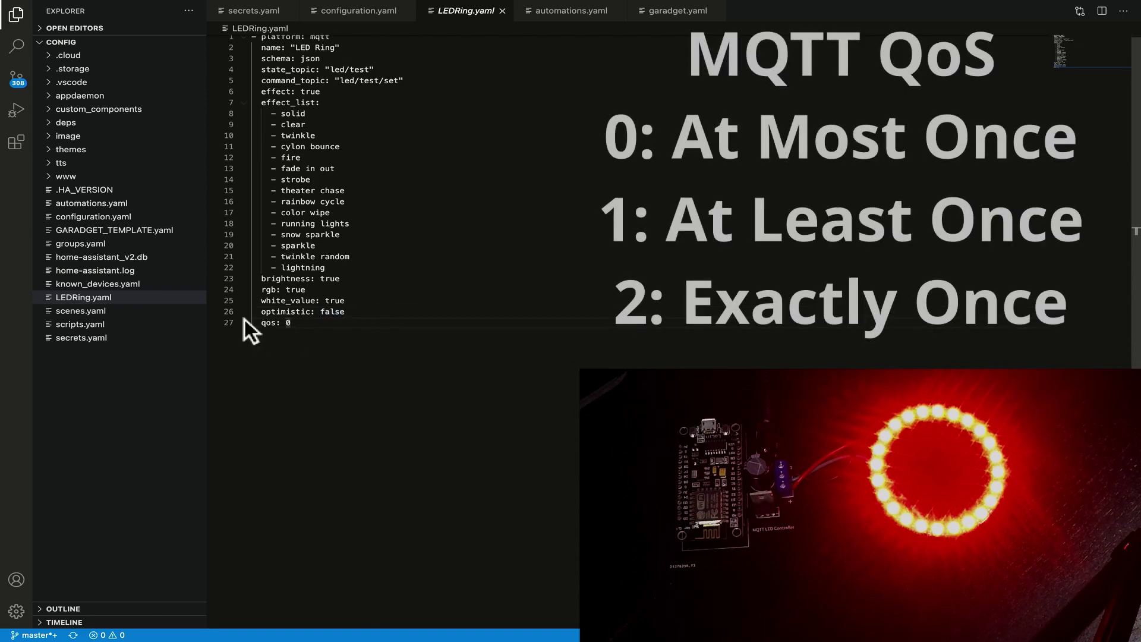
pyautogui.click(264, 323)
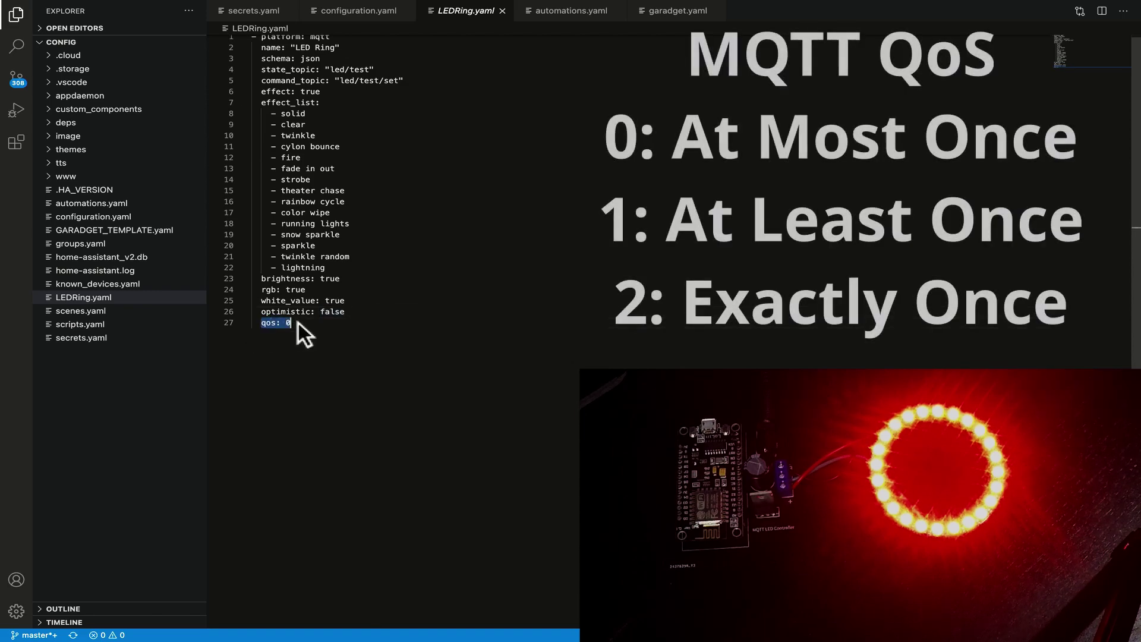
pyautogui.click(304, 323)
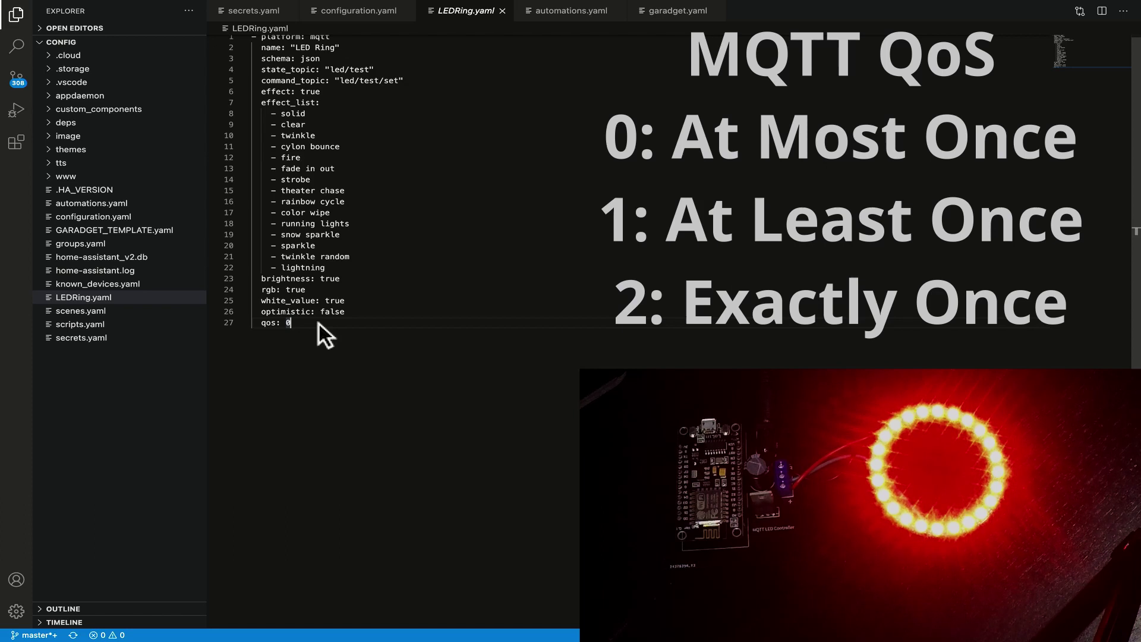
pyautogui.write('1')
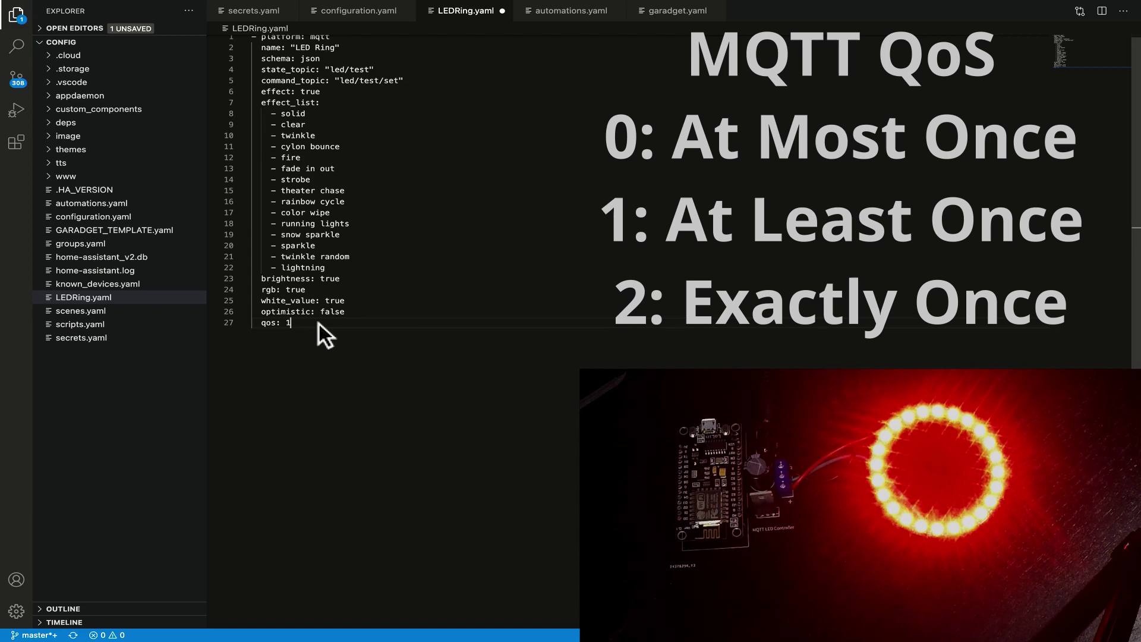
pyautogui.press('BackSpace')
pyautogui.write('2')
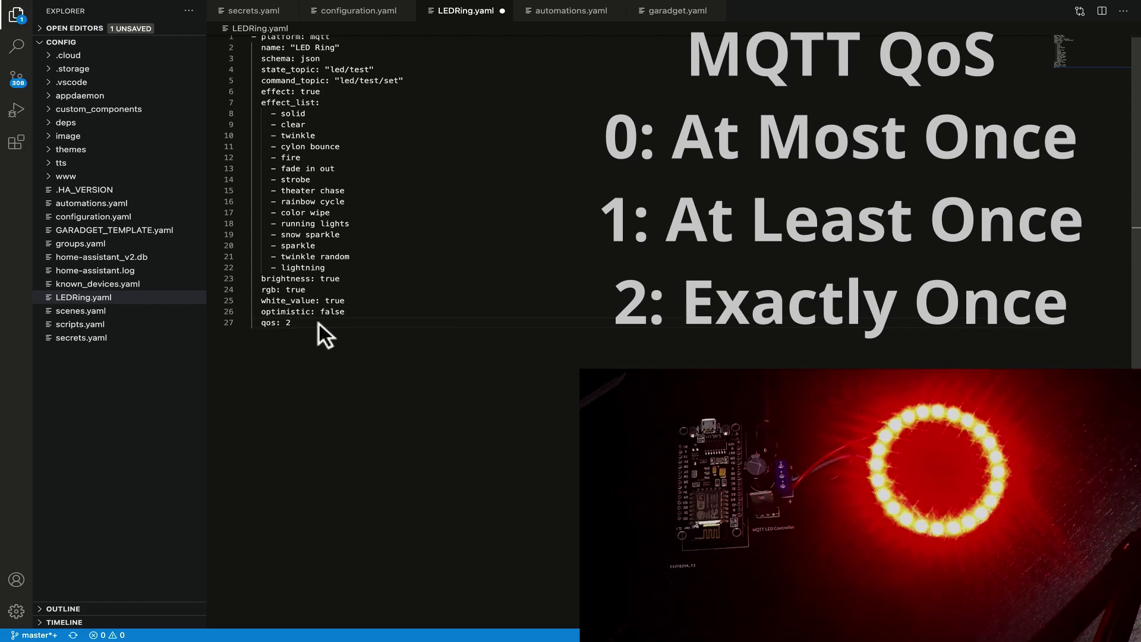
pyautogui.press('BackSpace')
pyautogui.write('1')
pyautogui.press('BackSpace')
pyautogui.write('0')
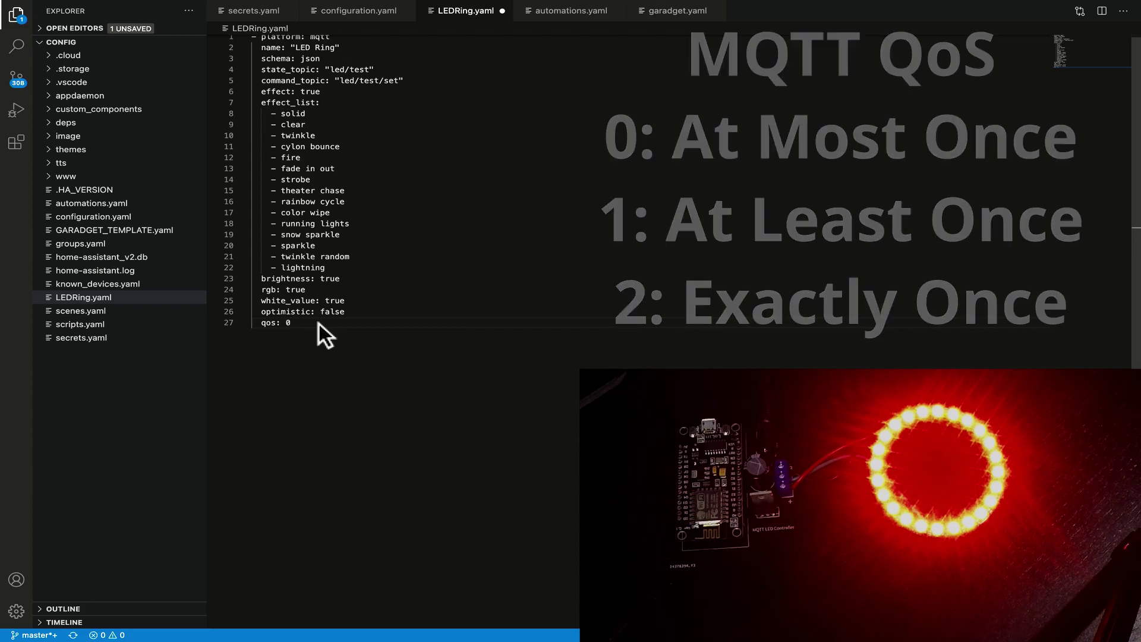
pyautogui.hotkey('ctrl', 's')
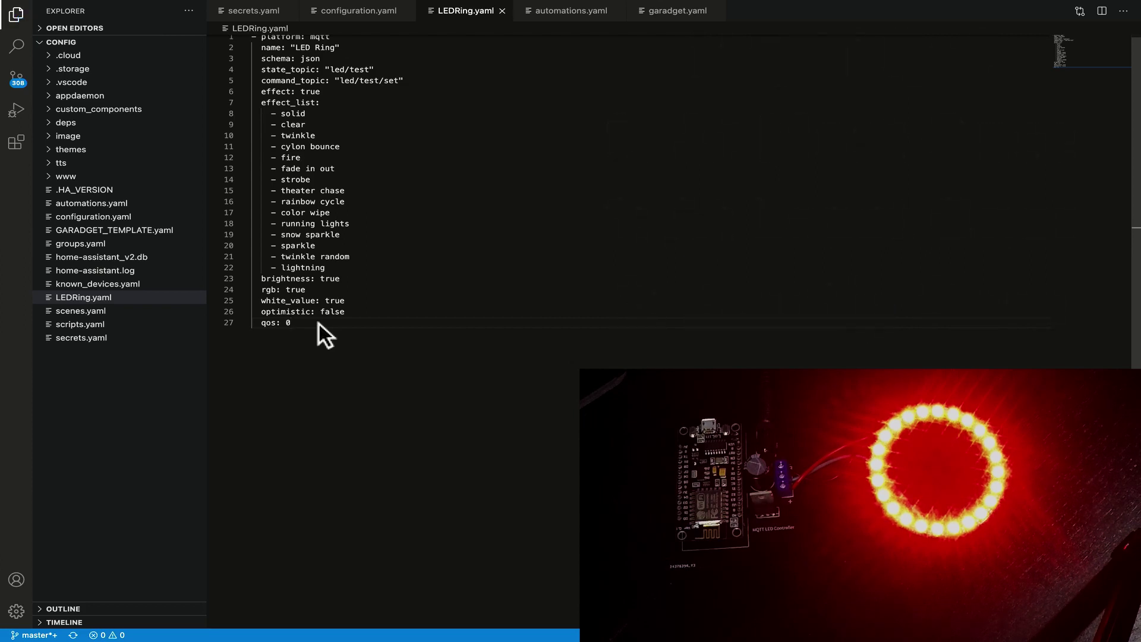
# Open the LED Ring light from the Overview's Light card and choose the 'fade in out' effect.
pyautogui.hotkey('alt', 'Tab')
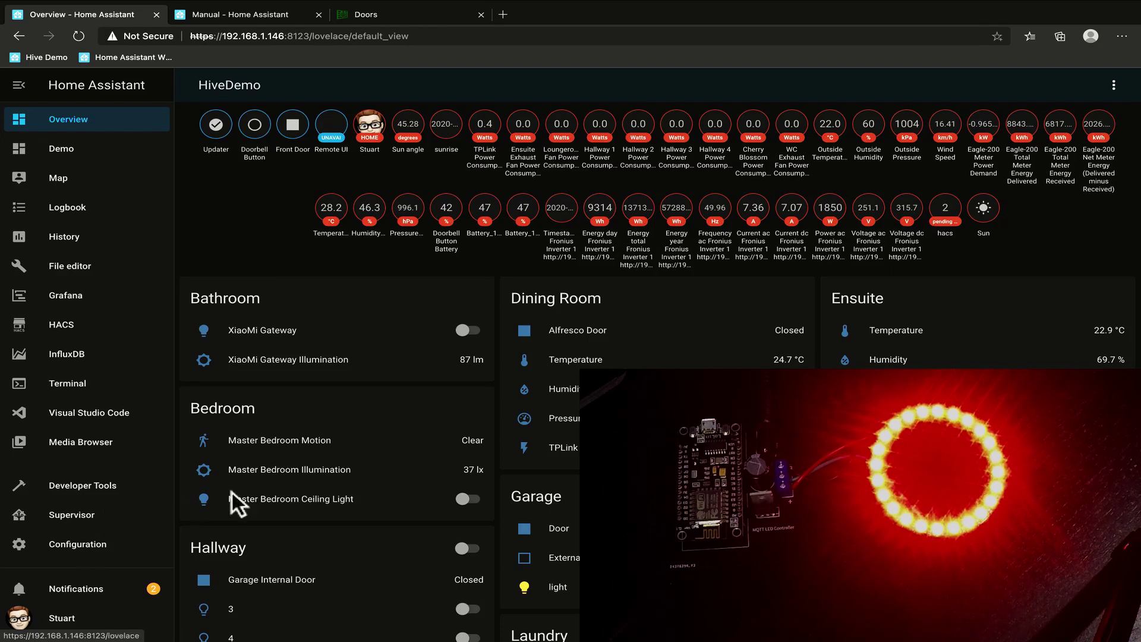
pyautogui.scroll(-9, 415, 444)
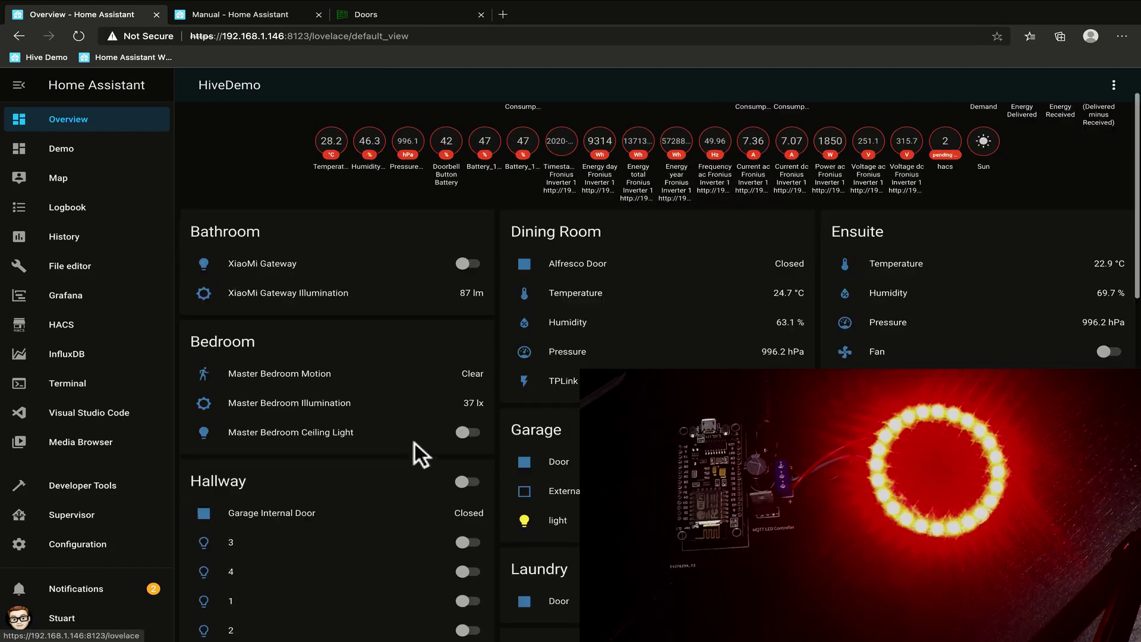
pyautogui.scroll(-6, 419, 444)
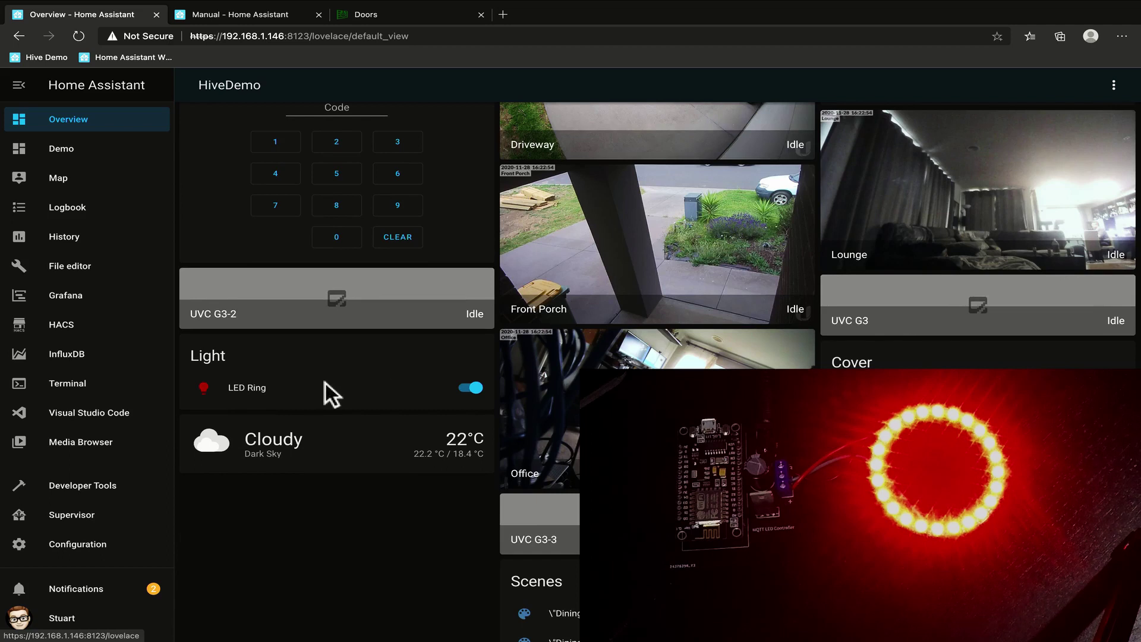
pyautogui.click(204, 388)
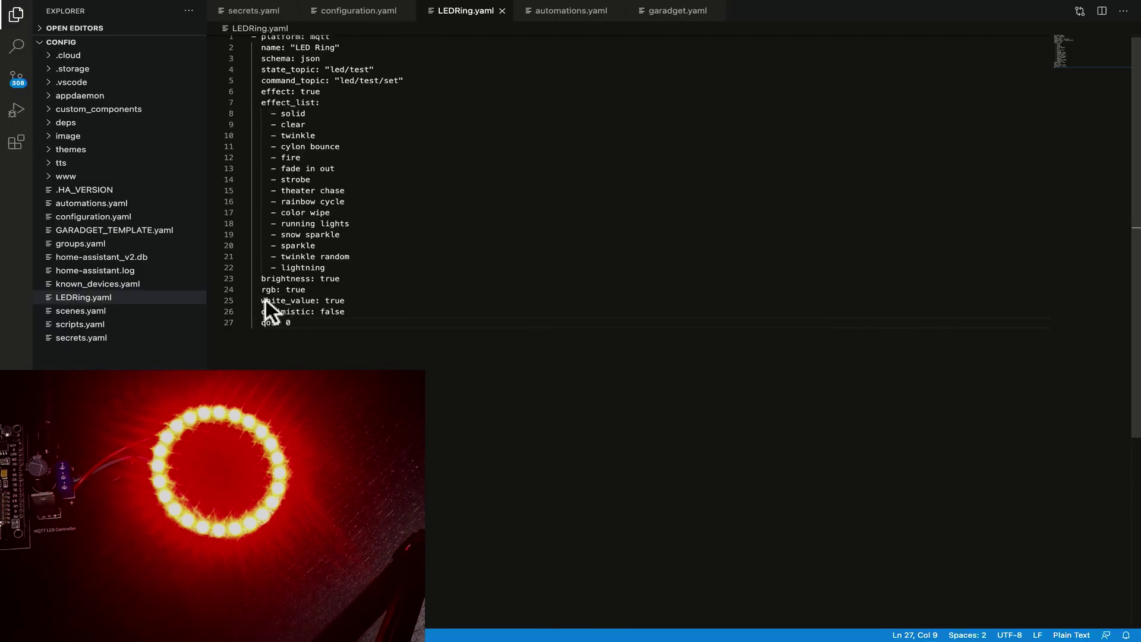
pyautogui.tripleClick(266, 299)
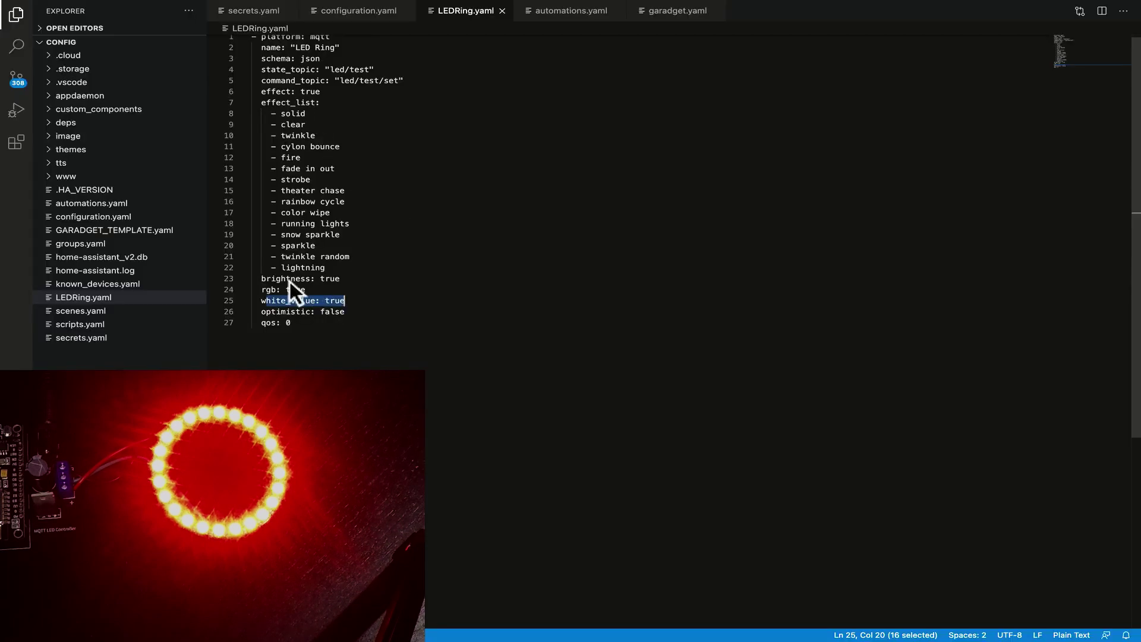
pyautogui.moveTo(290, 279); pyautogui.dragTo(353, 281)
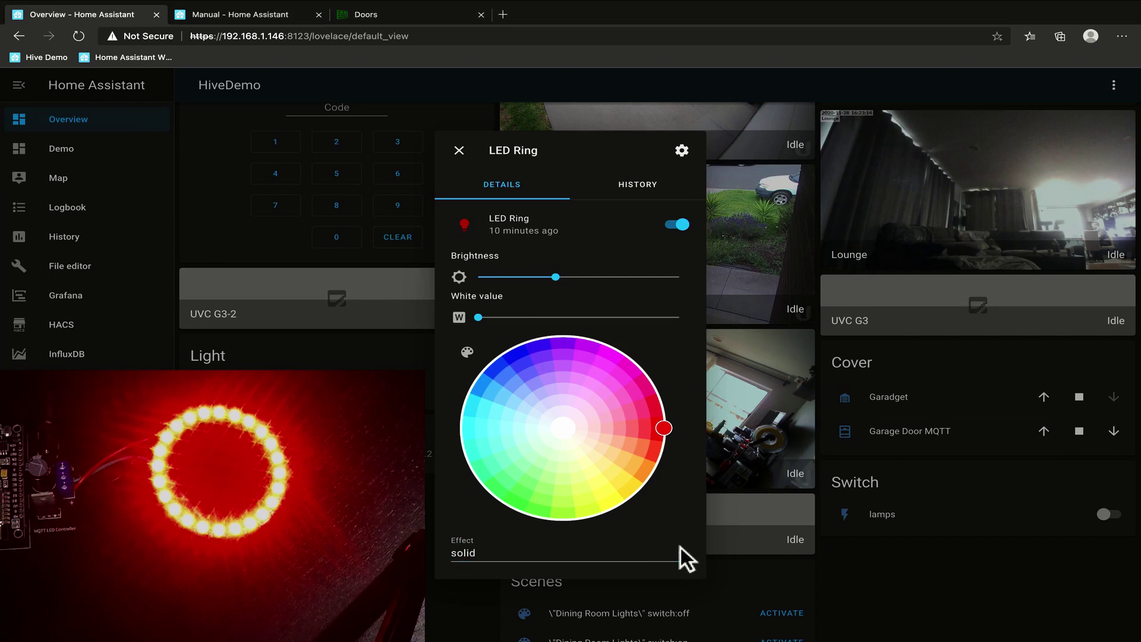
pyautogui.click(680, 547)
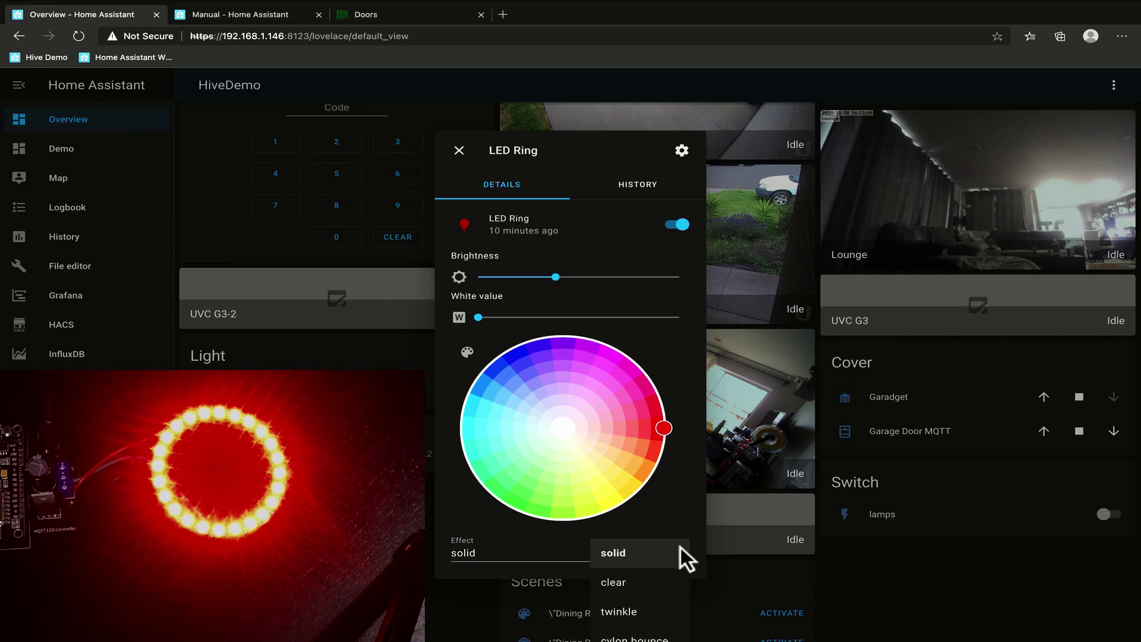
pyautogui.scroll(-2, 681, 547)
pyautogui.scroll(1, 658, 544)
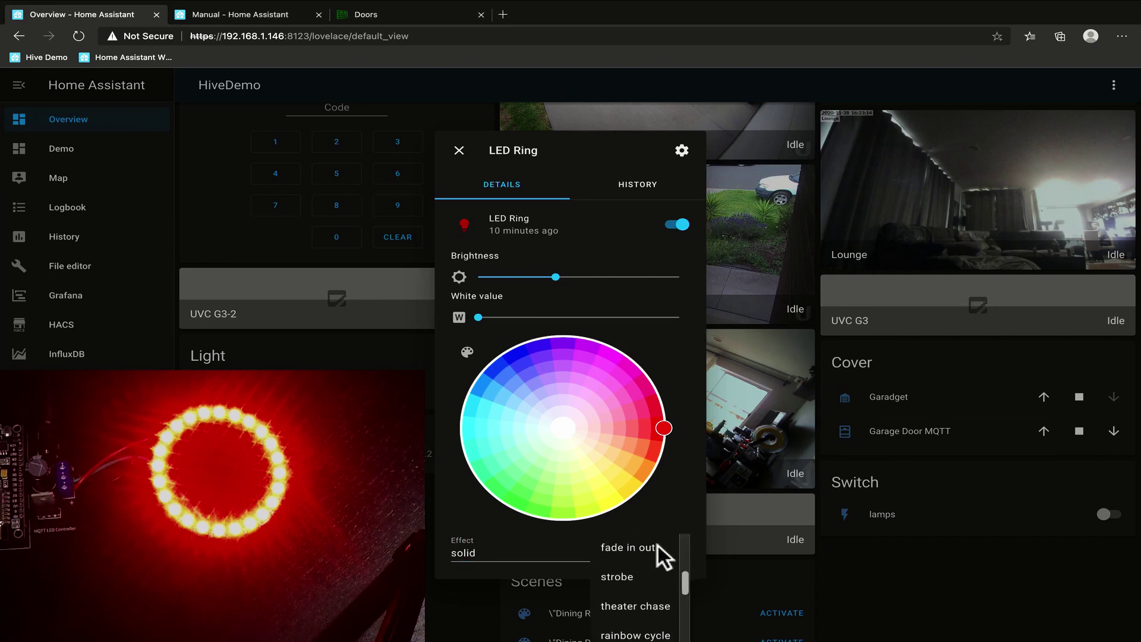
pyautogui.click(648, 552)
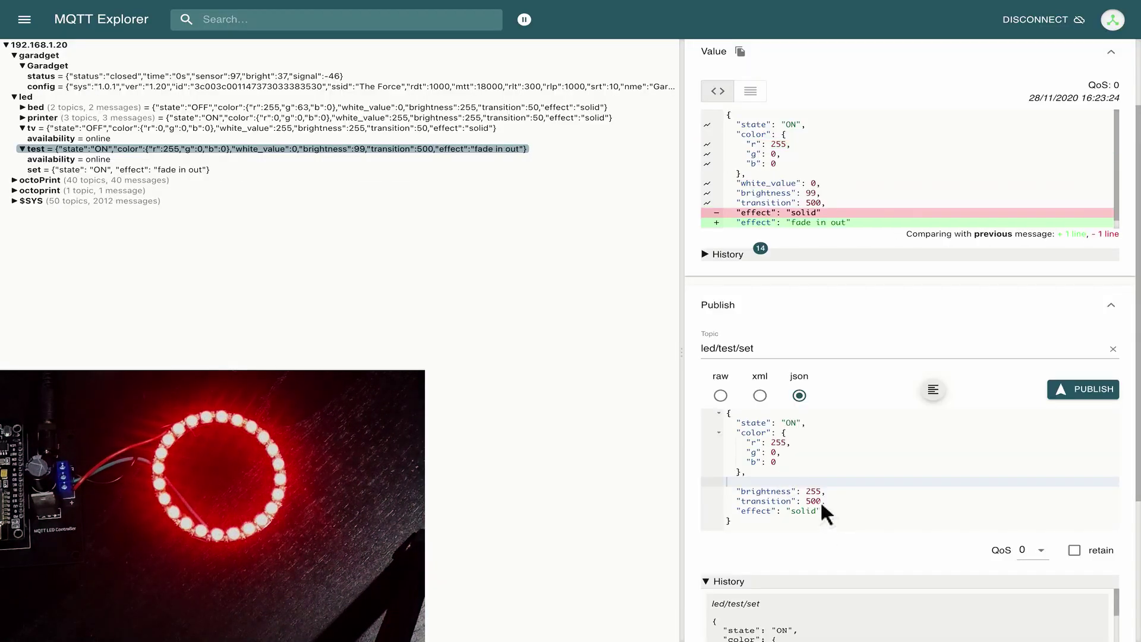
# Publish the solid red, full-brightness JSON with transition 50 to led/test/set.
pyautogui.click(817, 500)
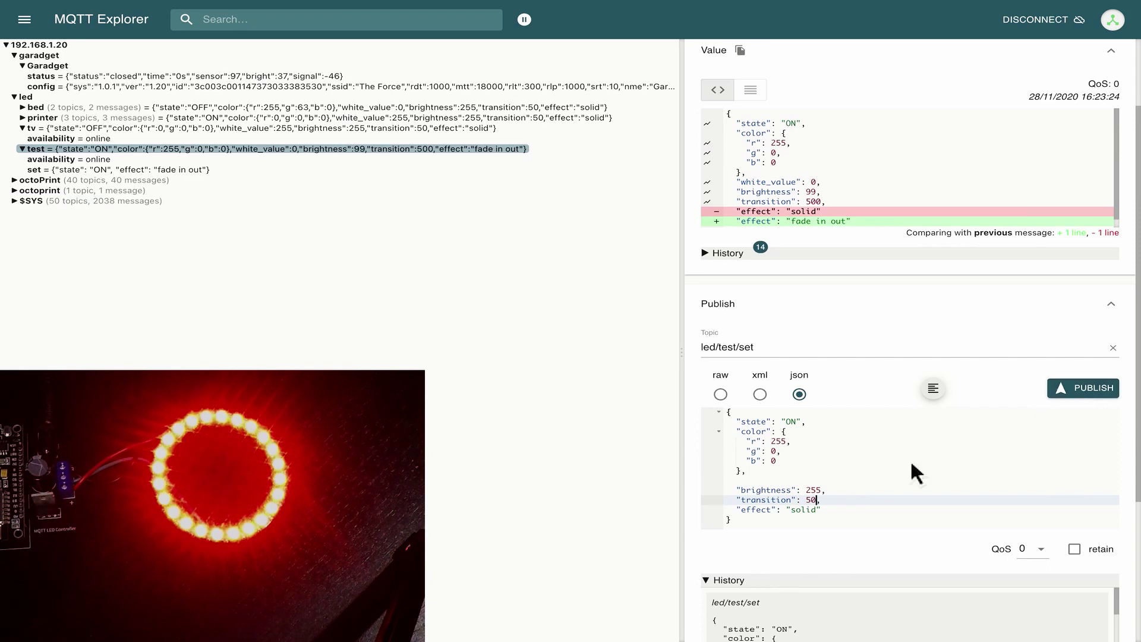
pyautogui.click(1081, 390)
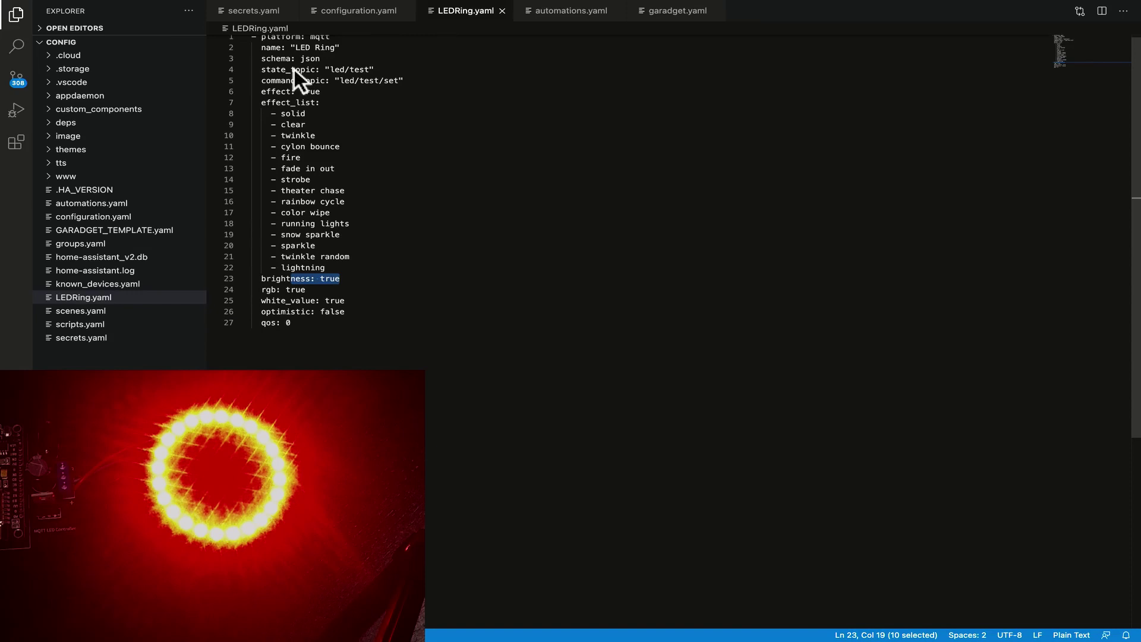
# Check the led/test state topic, then pick blue and then green on the LED Ring colour wheel.
pyautogui.moveTo(295, 69); pyautogui.dragTo(398, 72)
pyautogui.scroll(1, 397, 71)
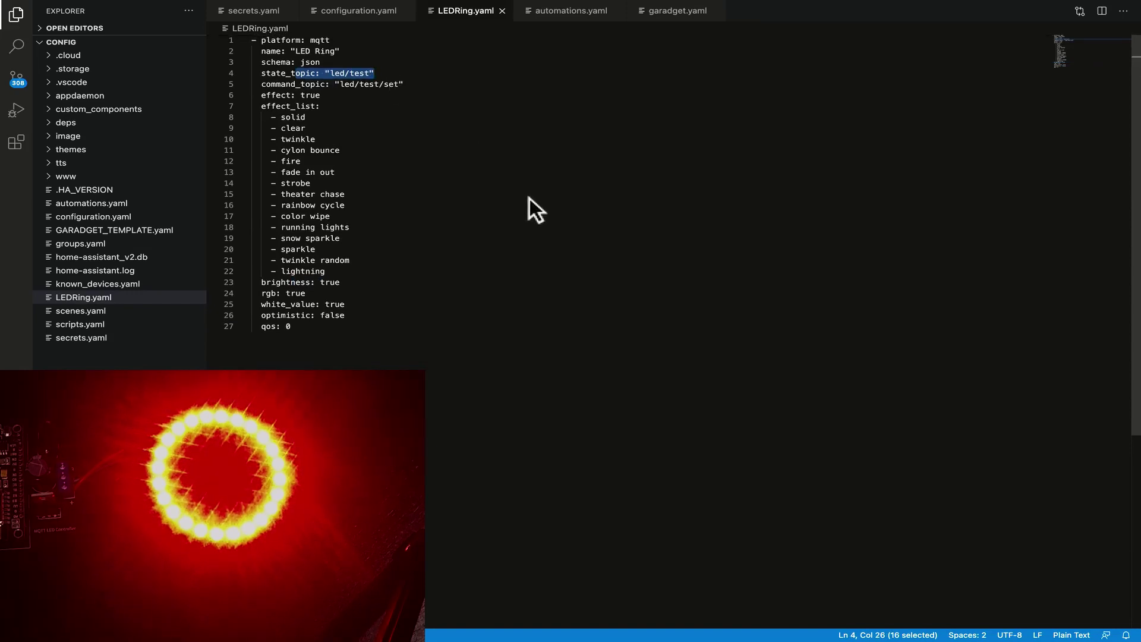
pyautogui.hotkey('alt', 'Tab')
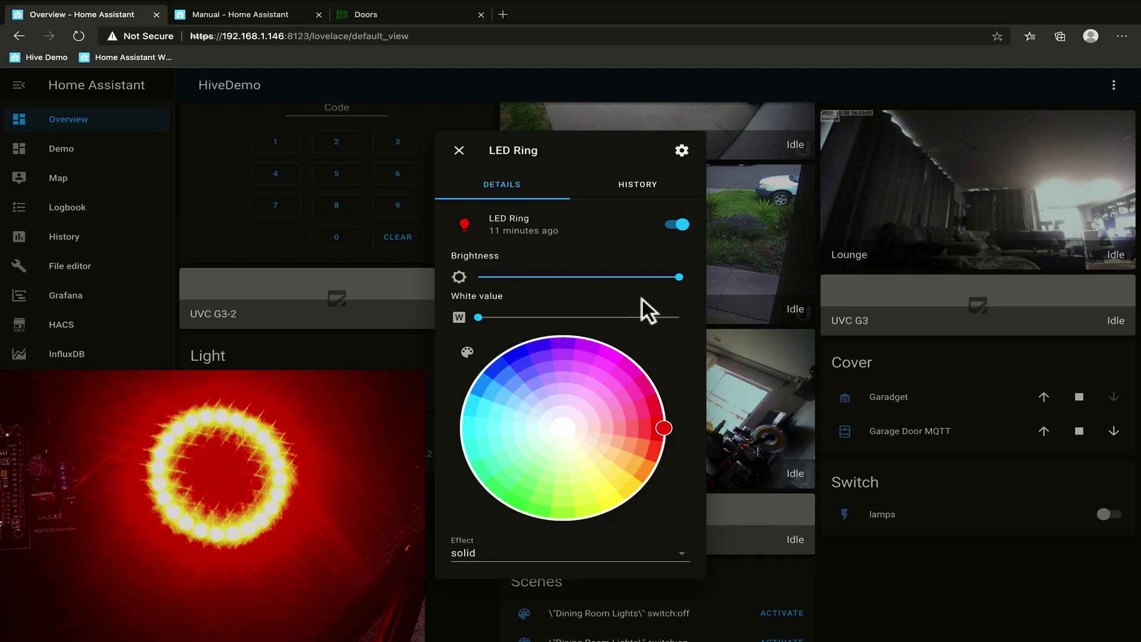
pyautogui.click(516, 353)
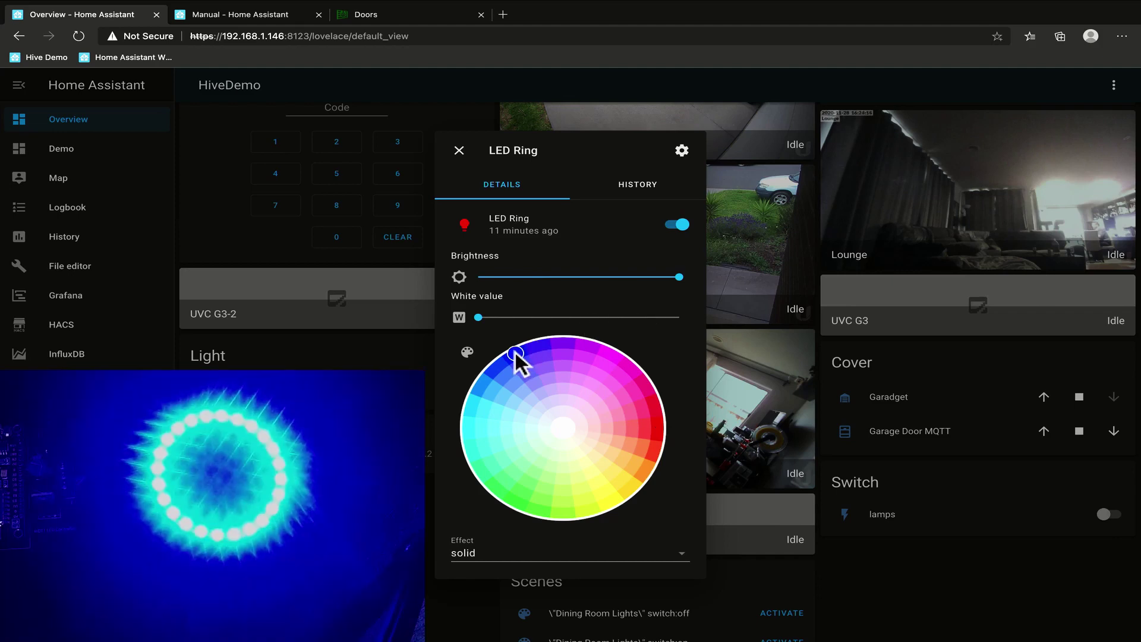
pyautogui.click(510, 497)
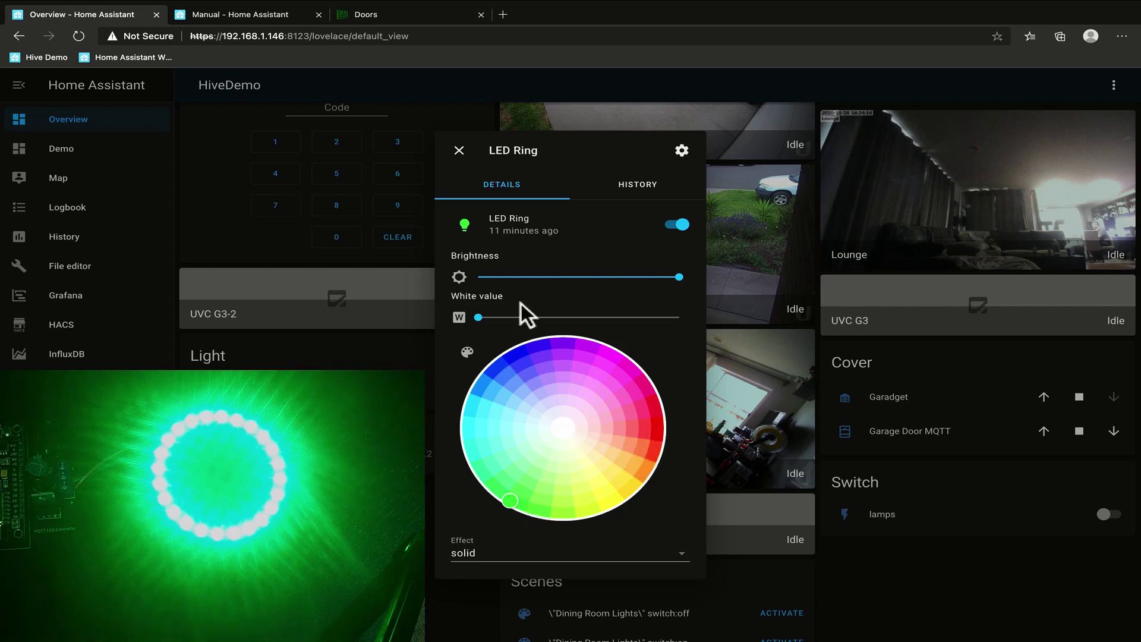
# Max the white value, lower brightness to about 27, and choose the 'running lights' effect.
pyautogui.moveTo(482, 315); pyautogui.dragTo(693, 323)
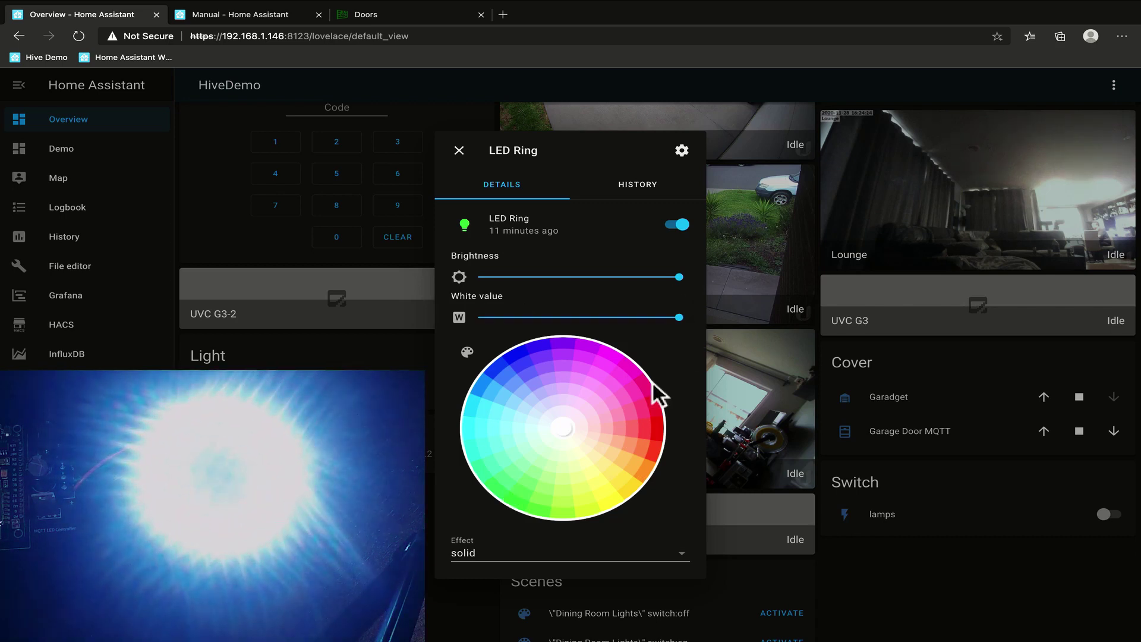
pyautogui.moveTo(680, 277); pyautogui.dragTo(531, 278)
pyautogui.click(676, 551)
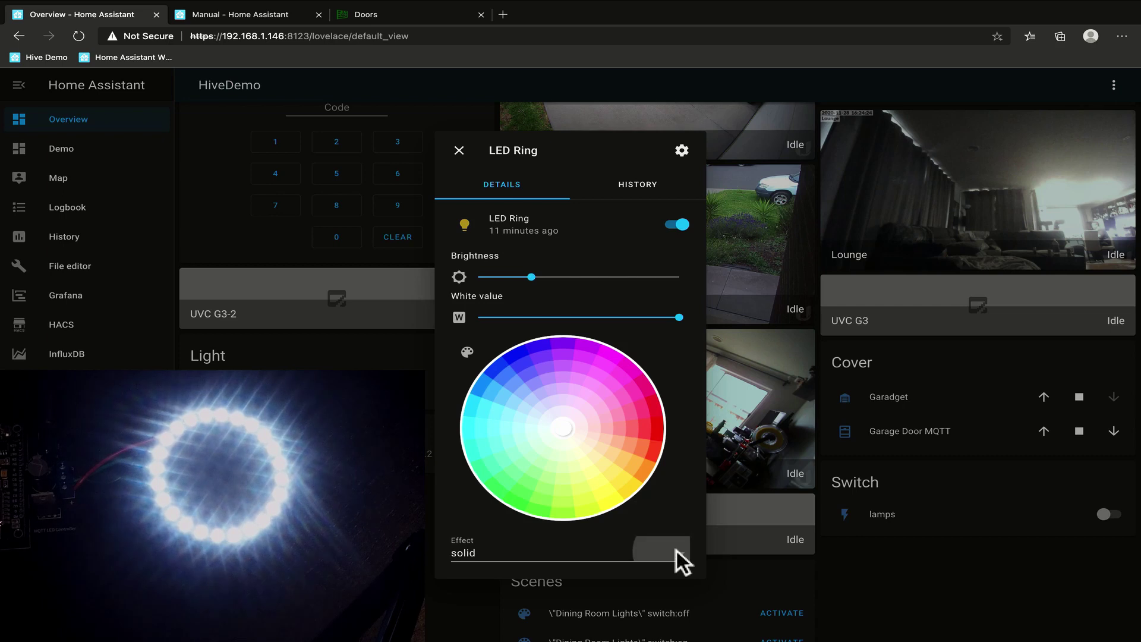
pyautogui.scroll(-3, 654, 582)
pyautogui.scroll(-5, 653, 579)
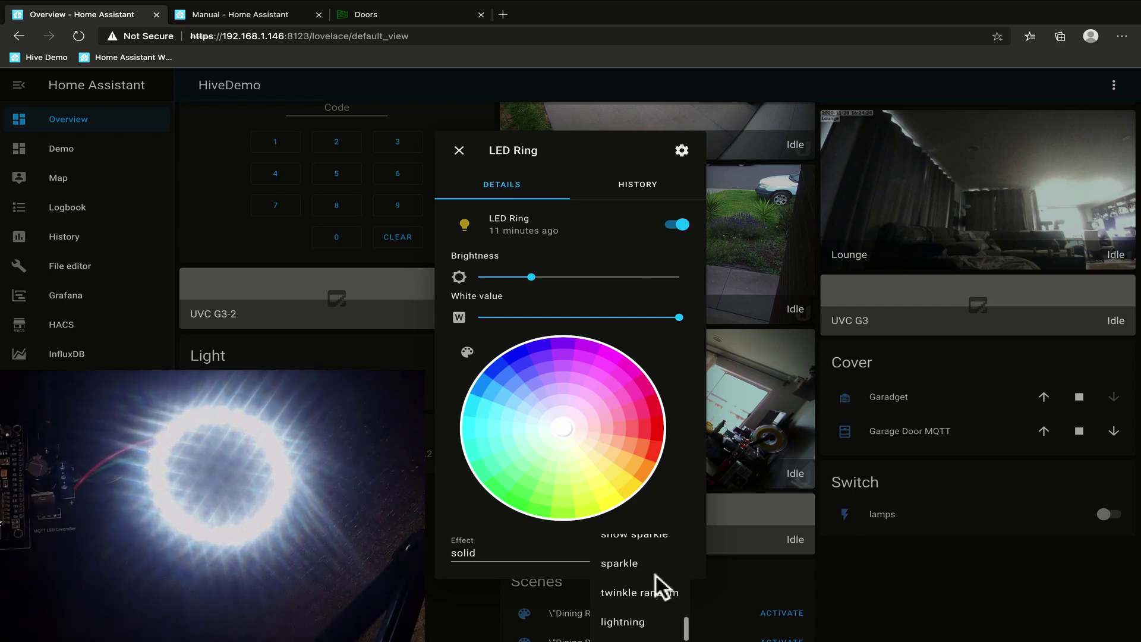
pyautogui.scroll(-2, 648, 591)
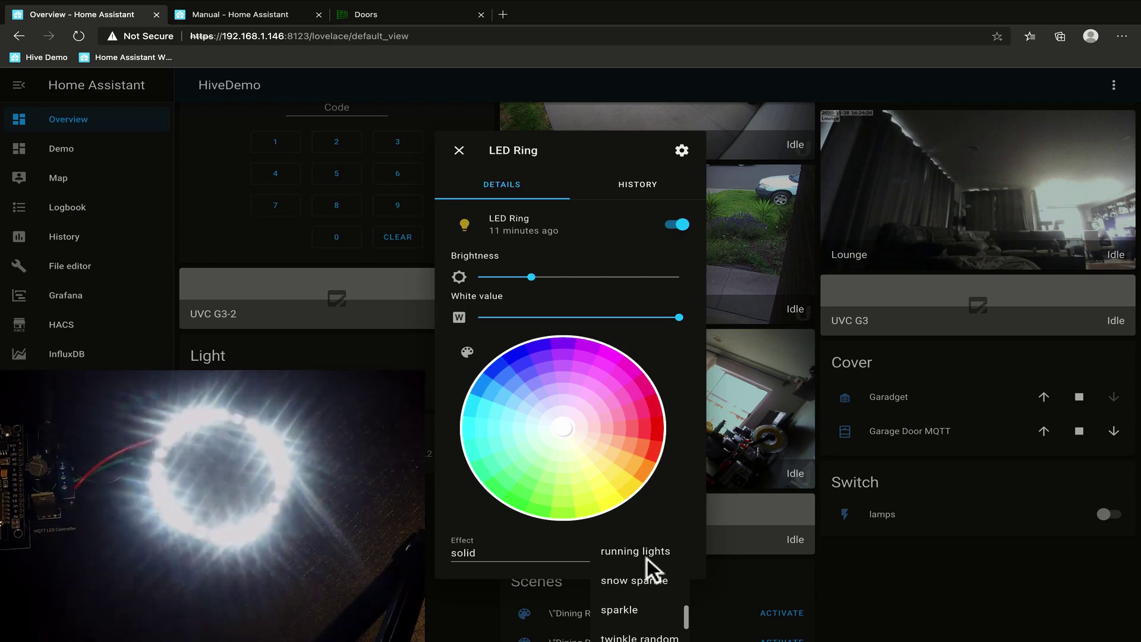
pyautogui.click(646, 559)
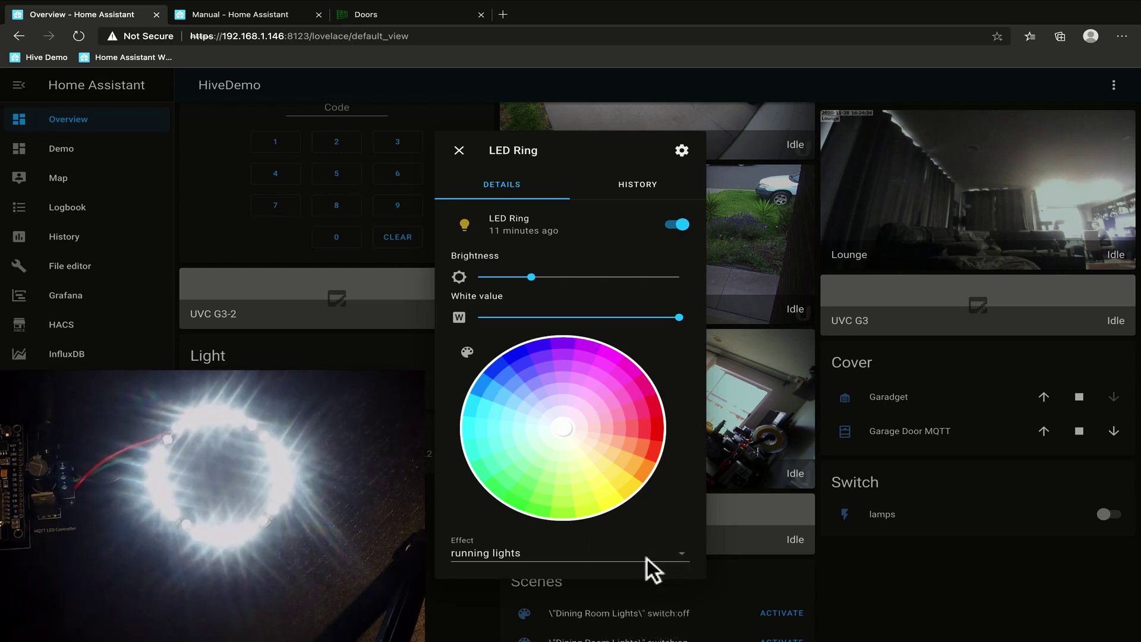